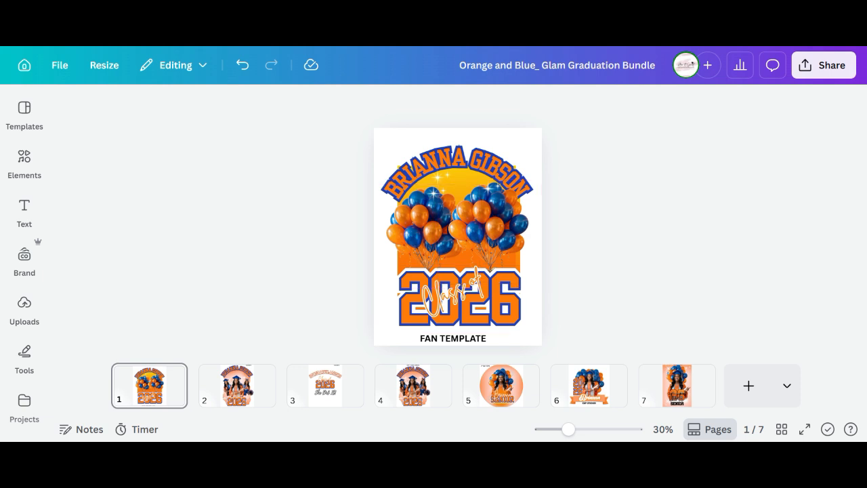
Add the uploaded graduate photo to the fan template and remove its background.
click(25, 258)
click(25, 307)
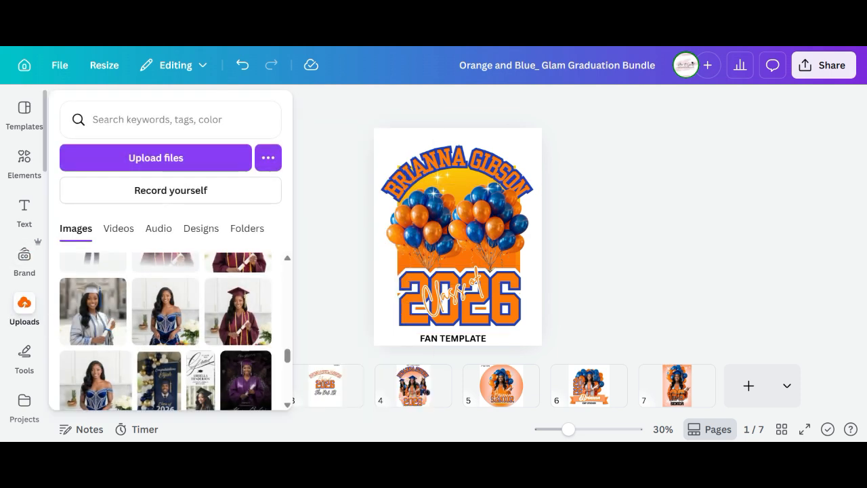
click(93, 312)
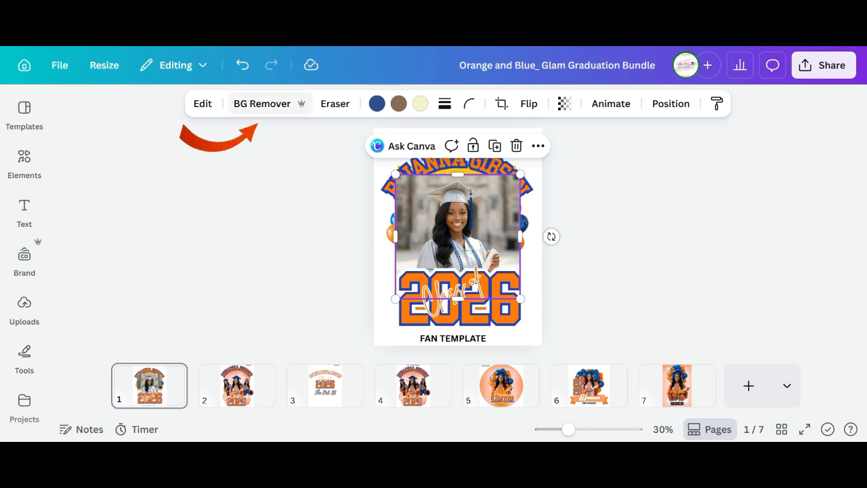
click(262, 103)
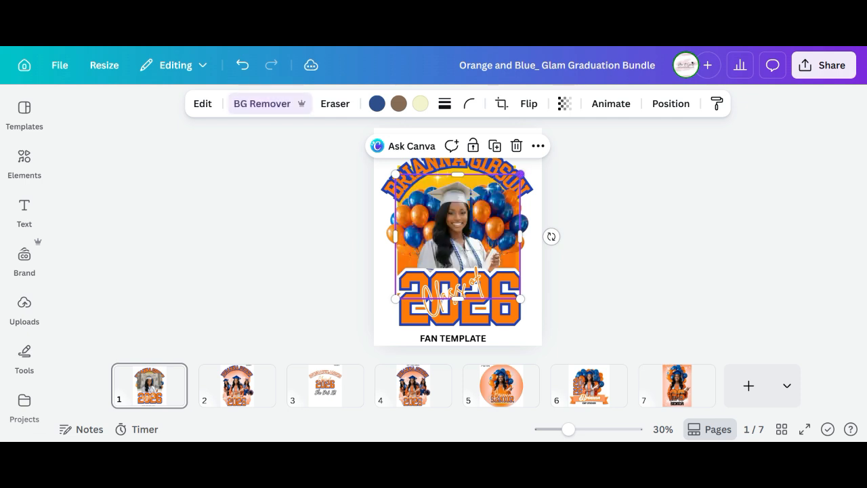
Enlarge the graduate photo and nudge it slightly left over the balloons above 2026.
drag(520, 174, 533, 162)
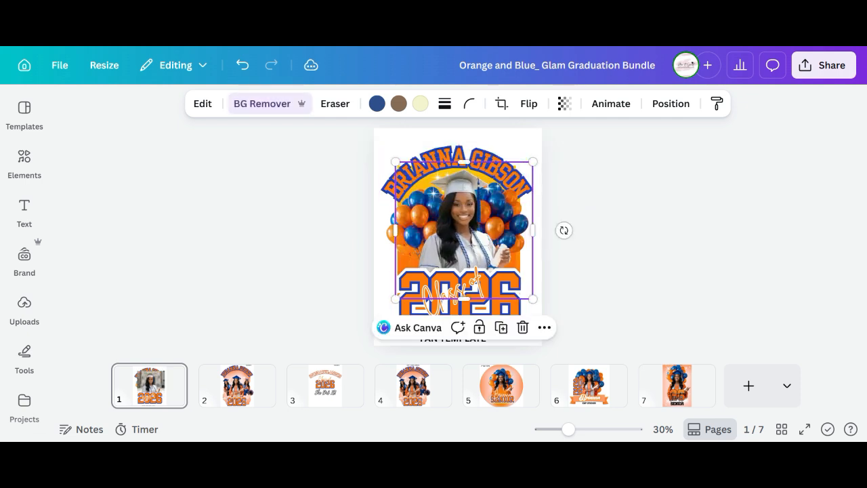
drag(464, 230, 456, 230)
click(623, 230)
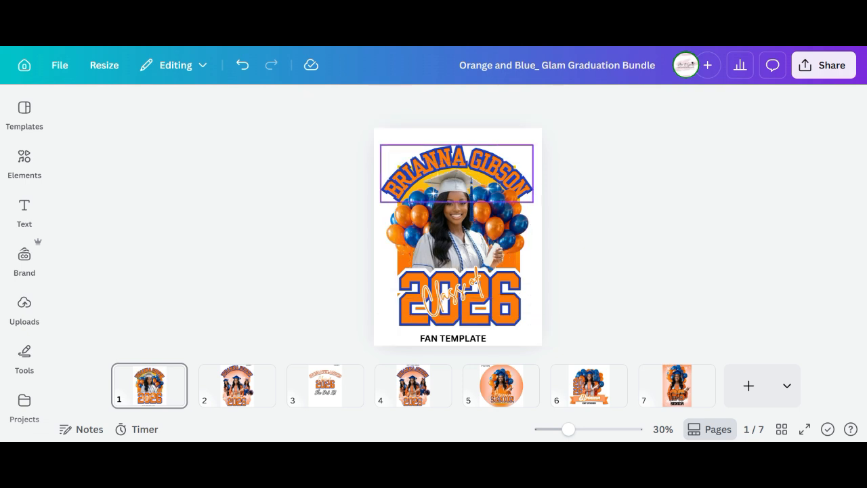
Replace the curved name at the top with the new student's full name.
click(457, 160)
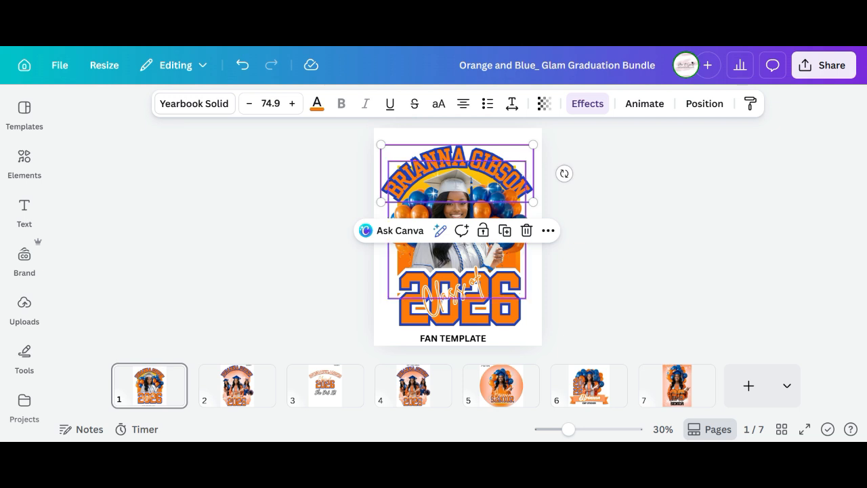
double_click(457, 162)
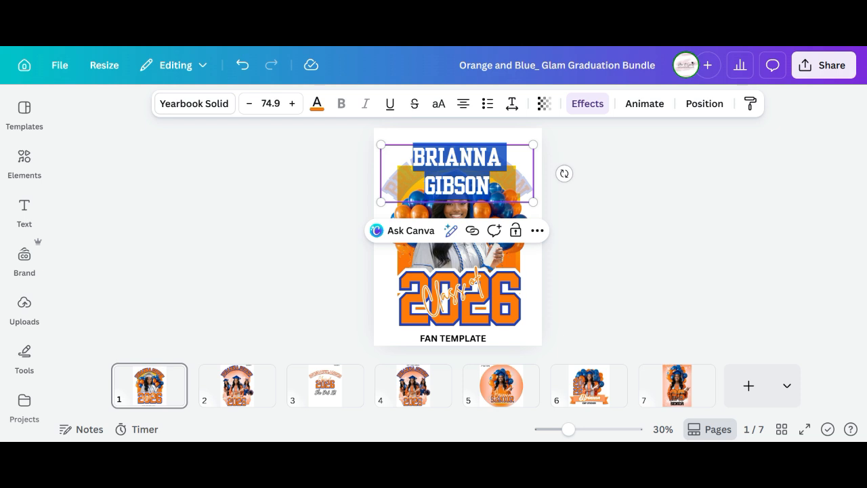
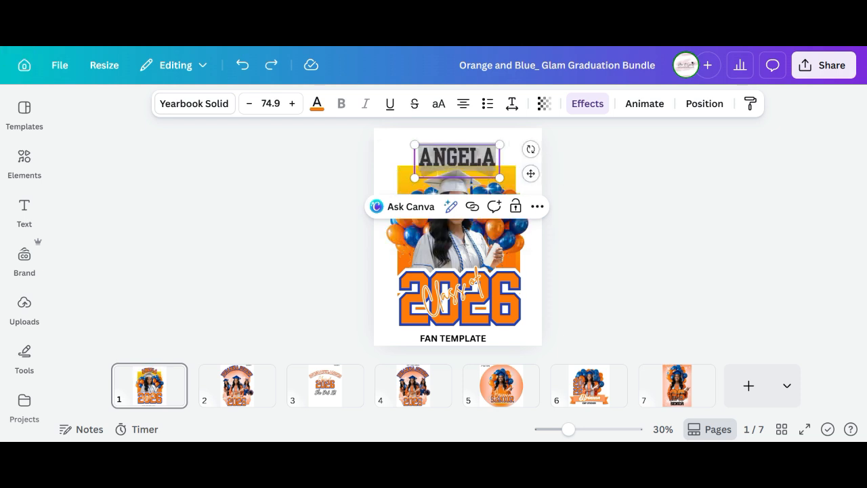
click(468, 306)
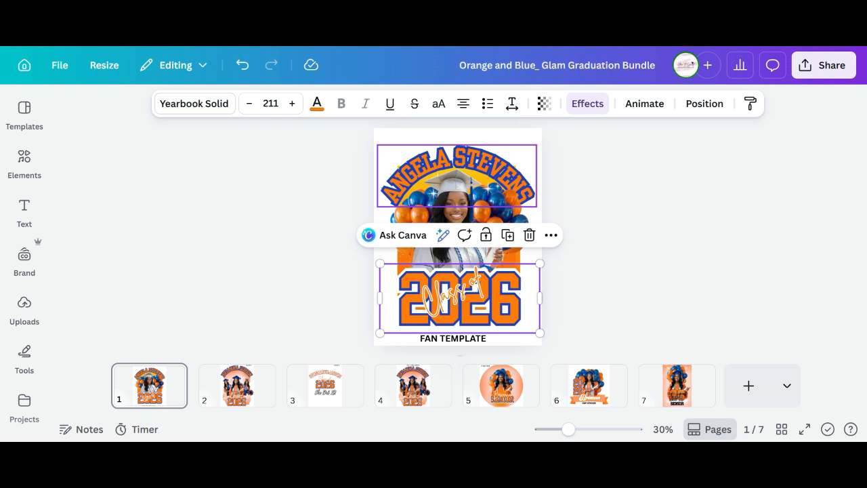
Move the name text up, shrink it slightly, and centre it above the photo.
click(457, 164)
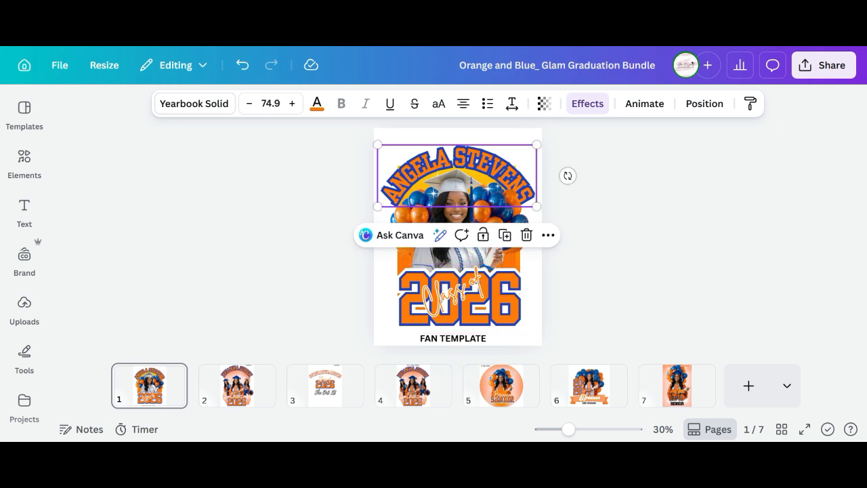
drag(457, 164, 459, 154)
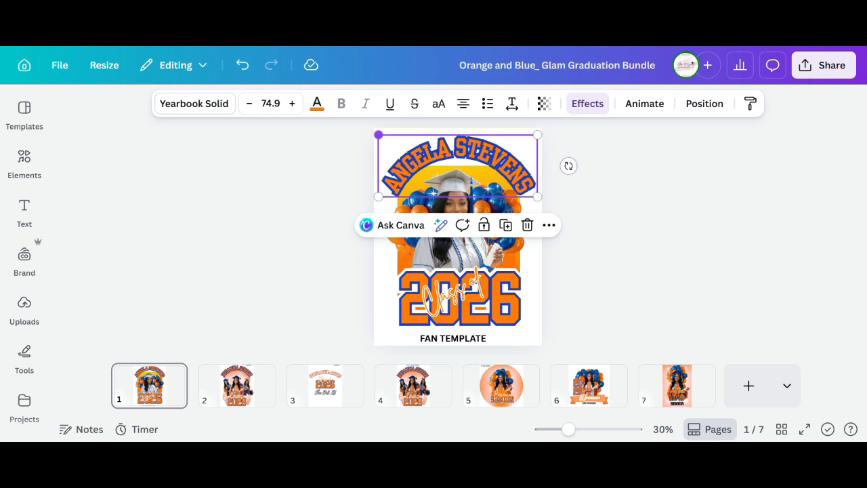
drag(378, 135, 391, 139)
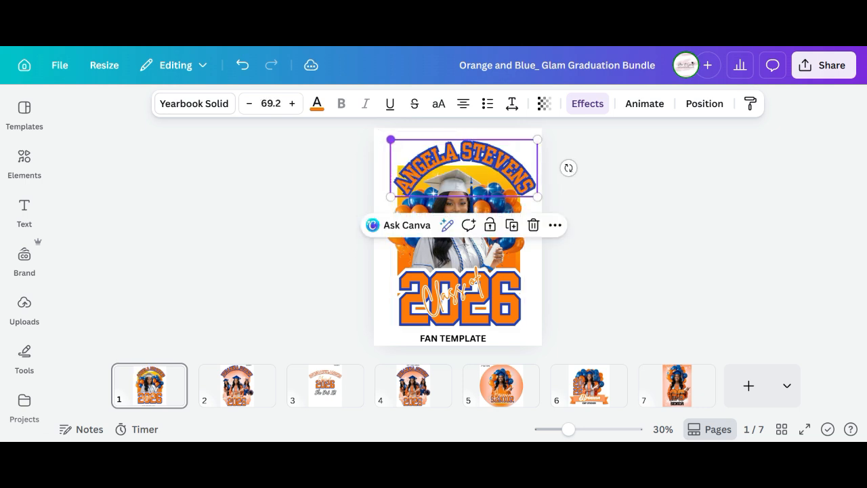
drag(461, 163, 456, 167)
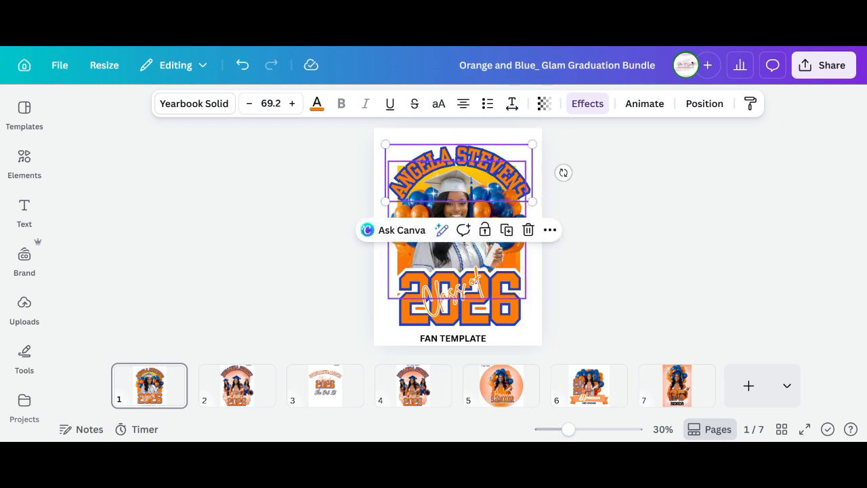
click(468, 312)
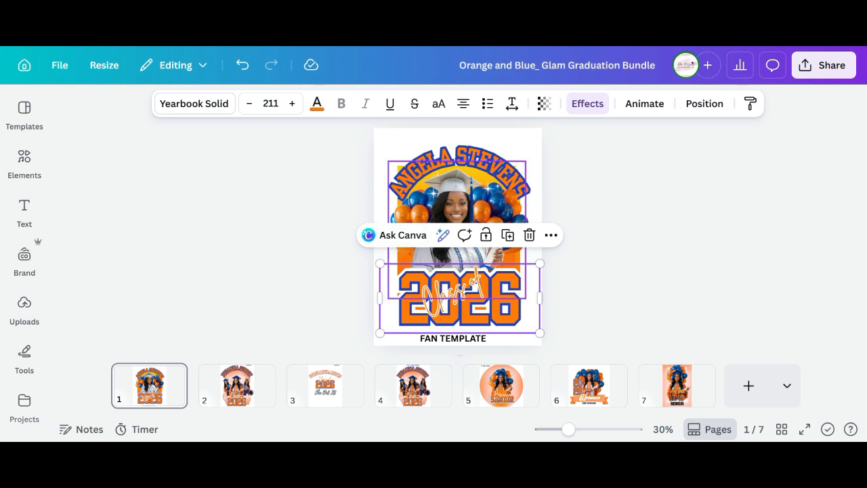
Recolour the curved name text to a custom bright green, #00FF19.
click(468, 158)
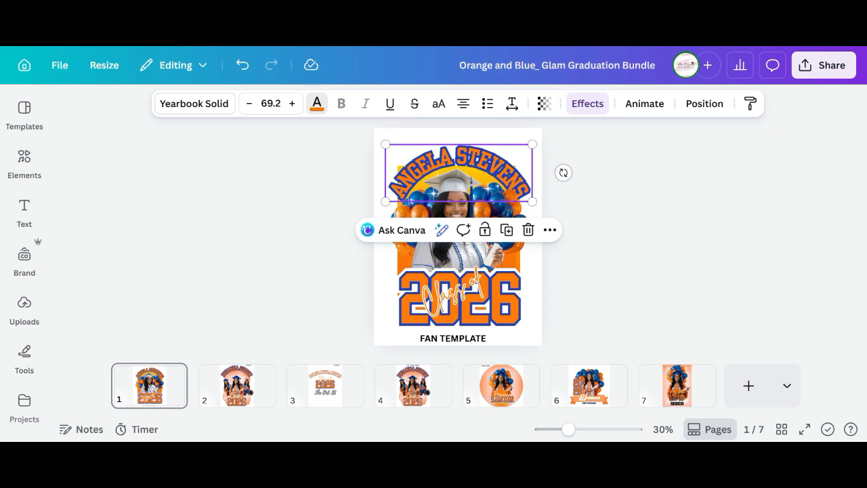
click(316, 103)
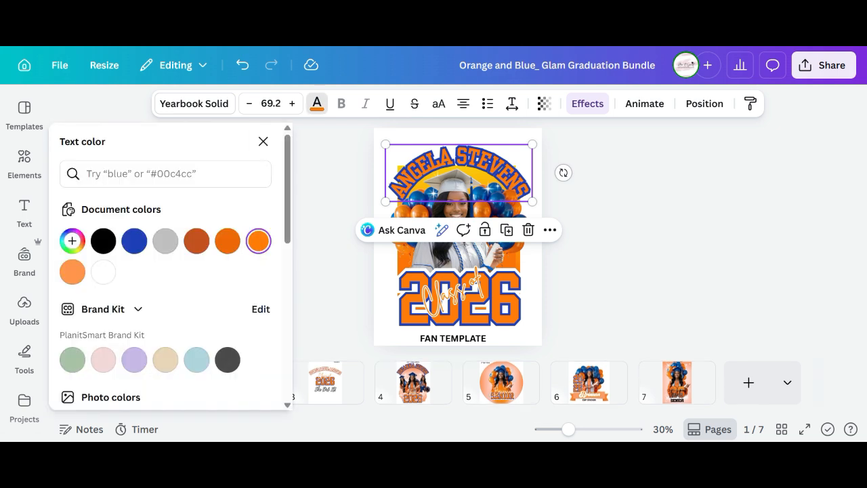
click(73, 241)
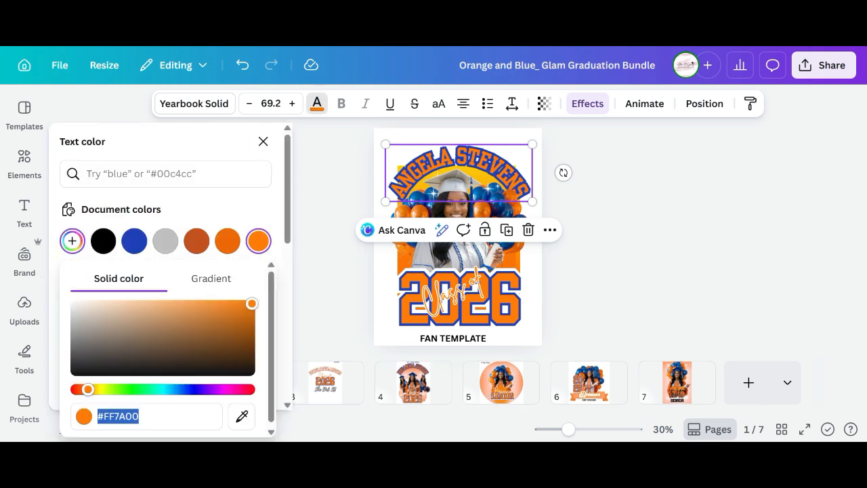
click(136, 389)
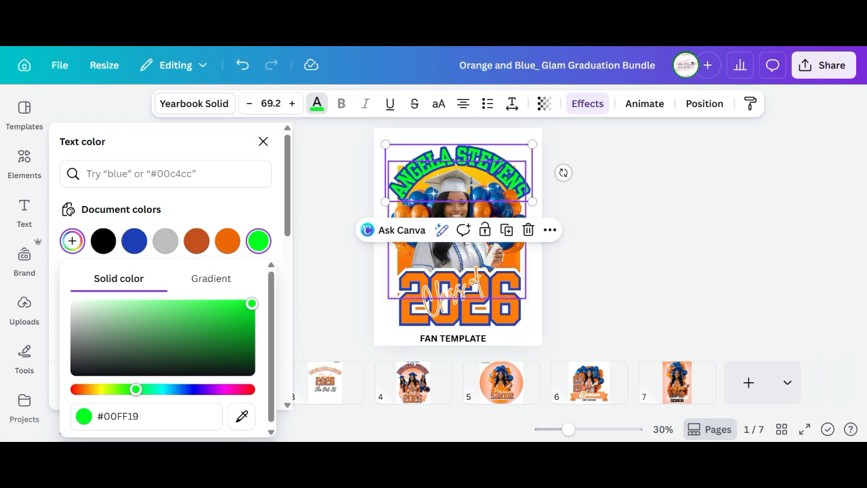
click(461, 256)
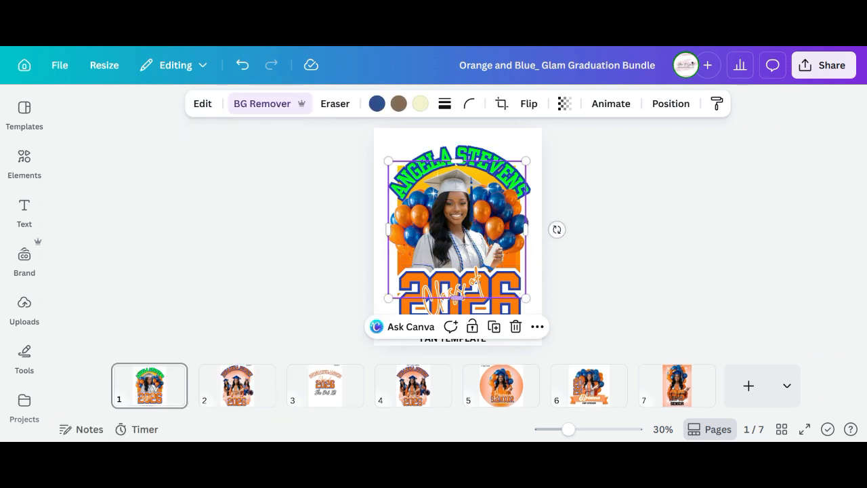
Change the 'Class of' script text colour to the green swatch.
click(455, 292)
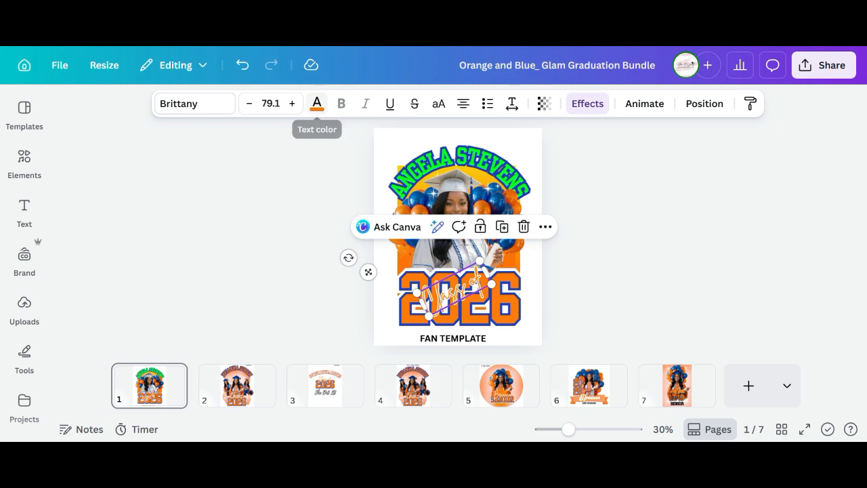
click(317, 103)
click(134, 240)
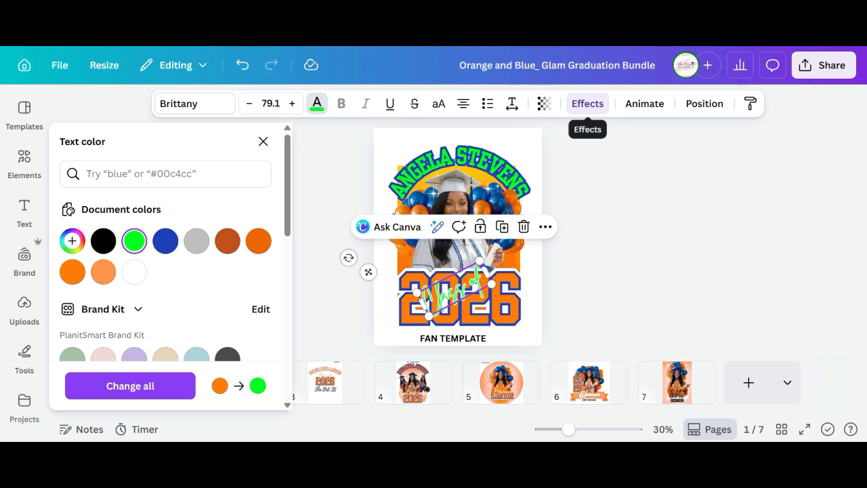
Reapply the Outline effect on 'Class of' and set the outline colour to violet.
click(588, 103)
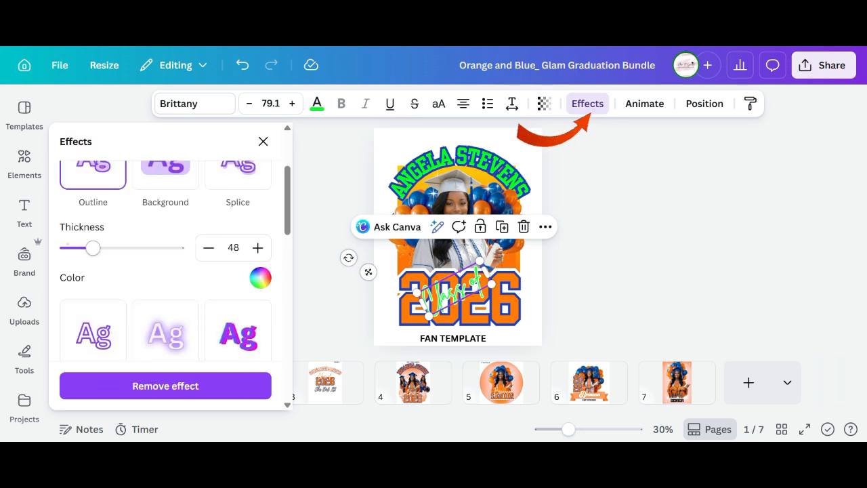
click(93, 175)
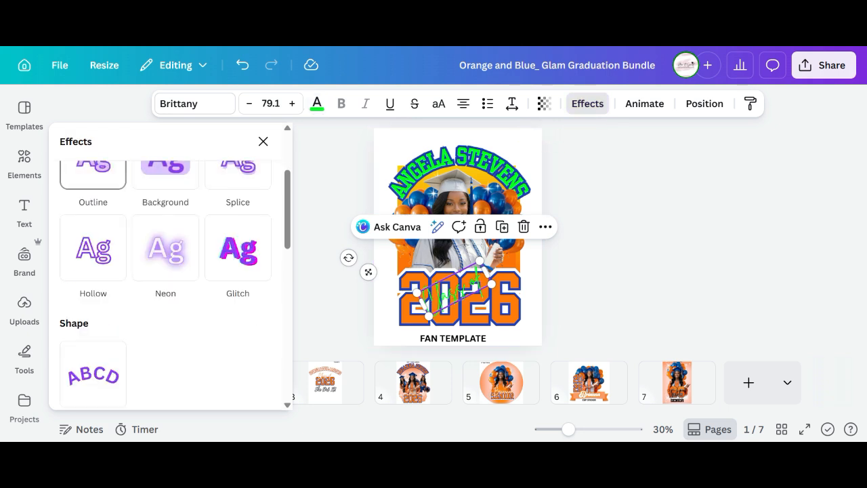
click(93, 174)
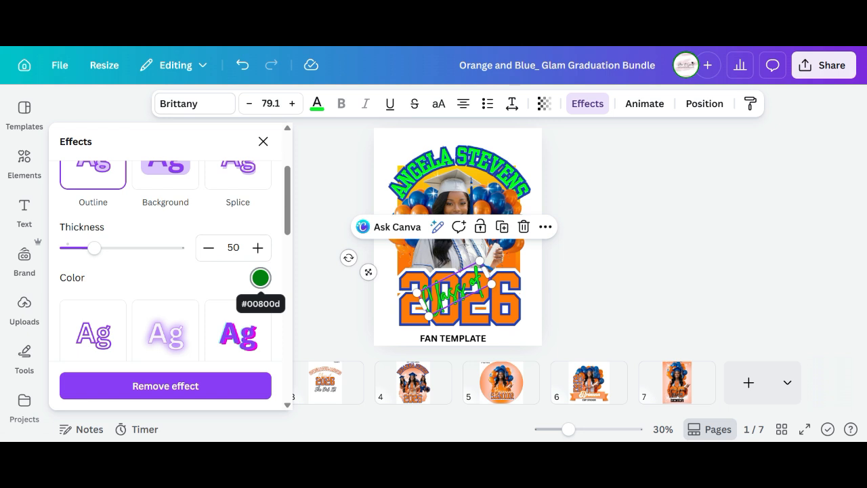
click(260, 278)
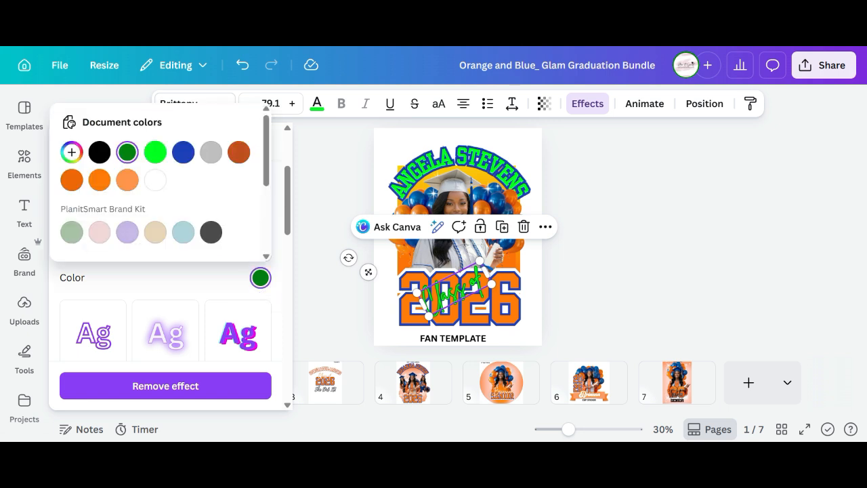
scroll(129, 189, down, 3)
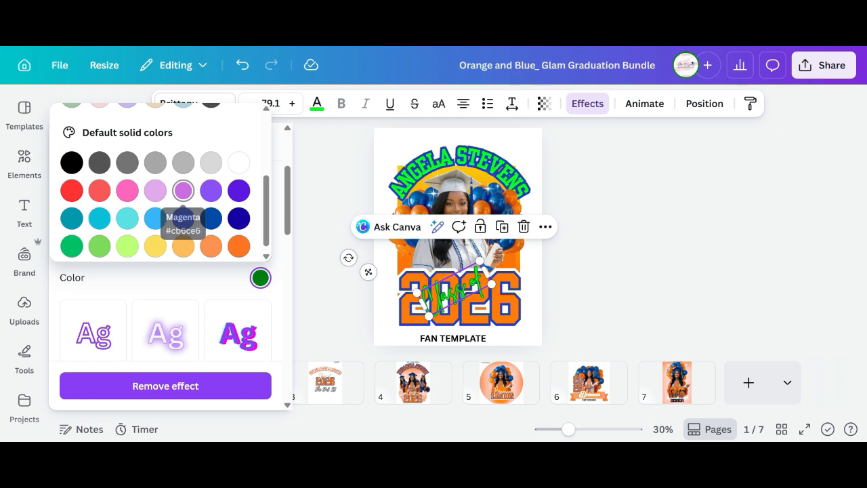
click(183, 191)
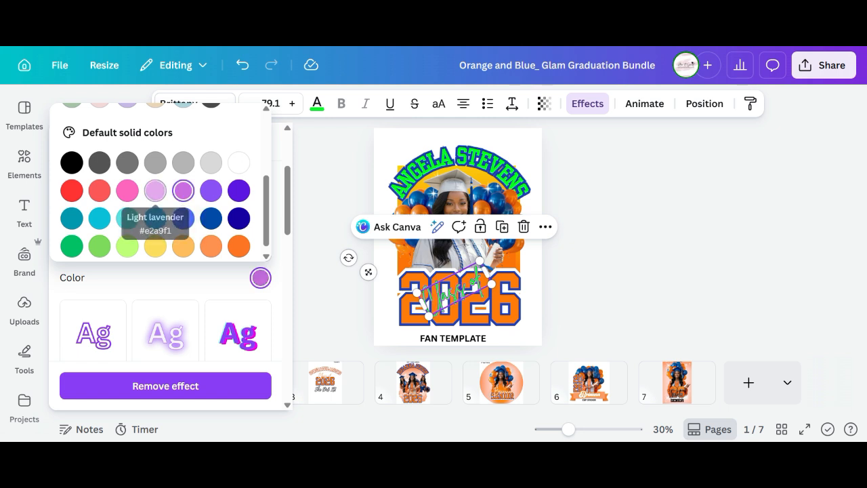
click(211, 190)
click(414, 310)
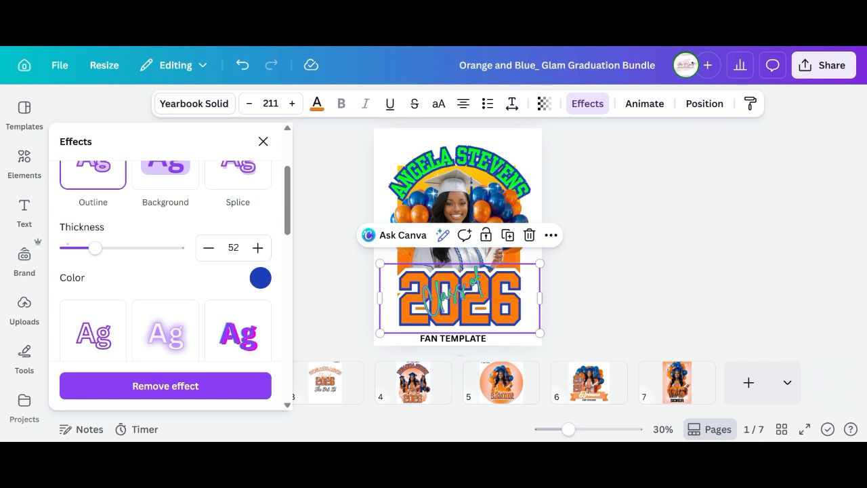
Select the orange square layer behind the graduate's photo in the Layers list.
click(705, 103)
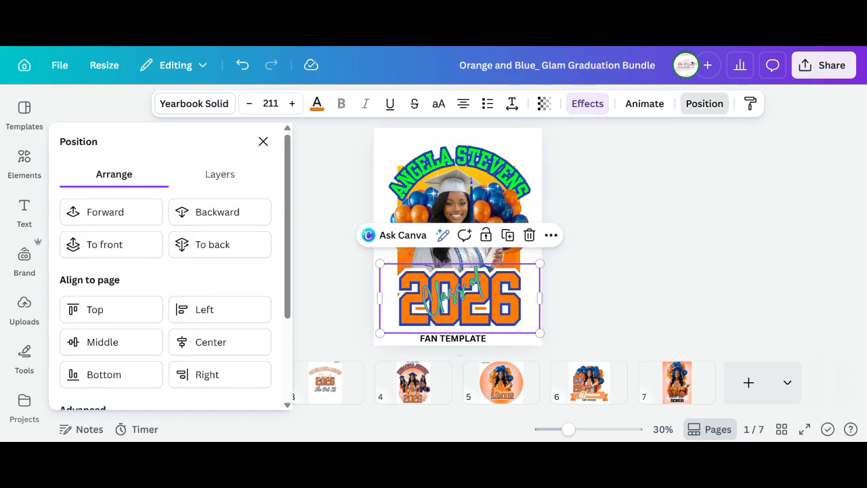
click(220, 174)
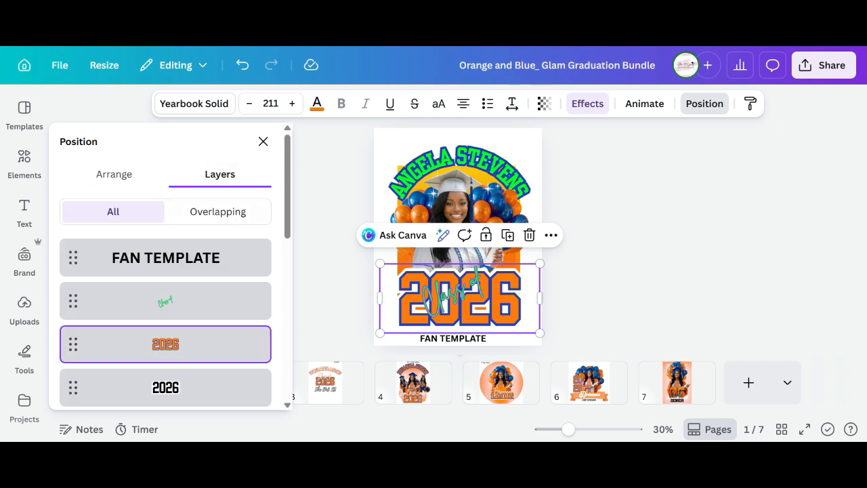
scroll(165, 298, down, 10)
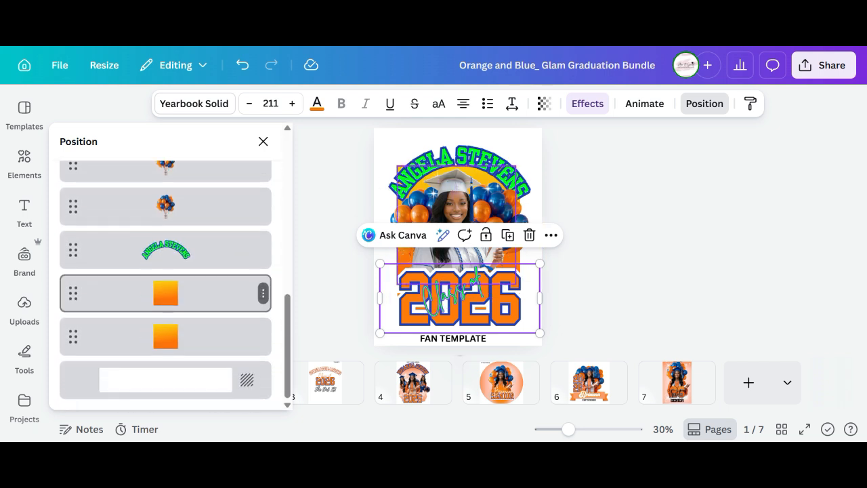
click(165, 293)
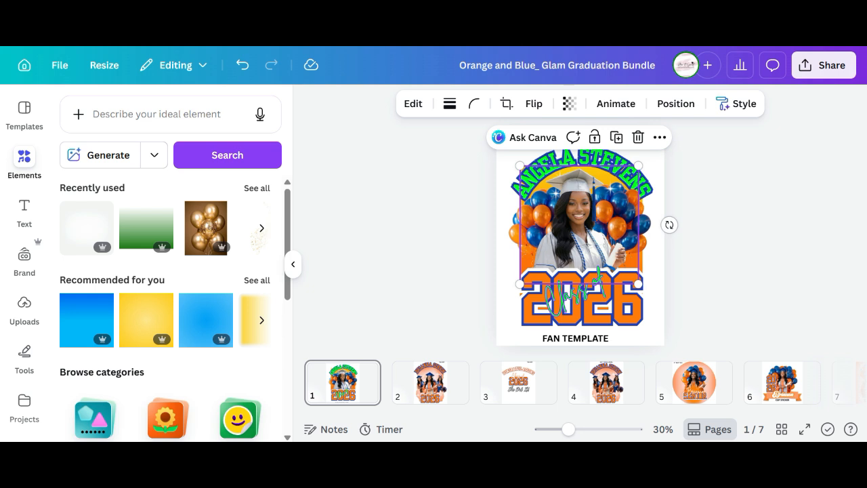
Add the third 'green gradient background' graphic from Elements and show the page's layer list.
click(156, 114)
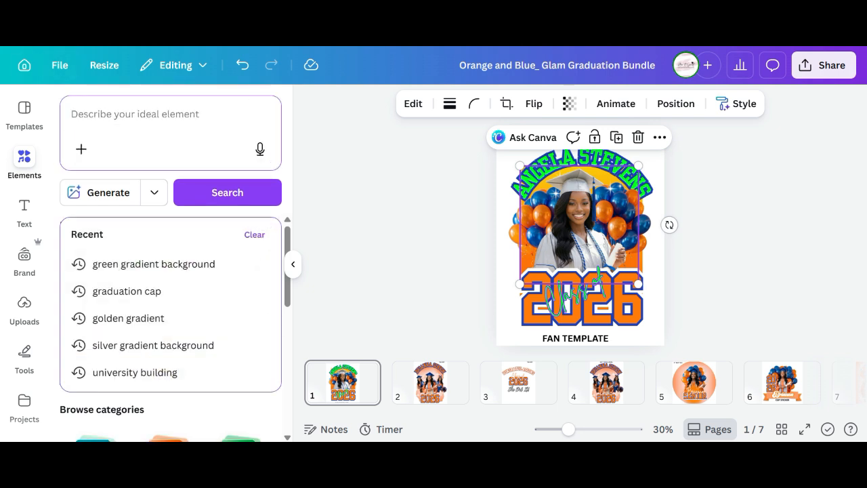
key(Escape)
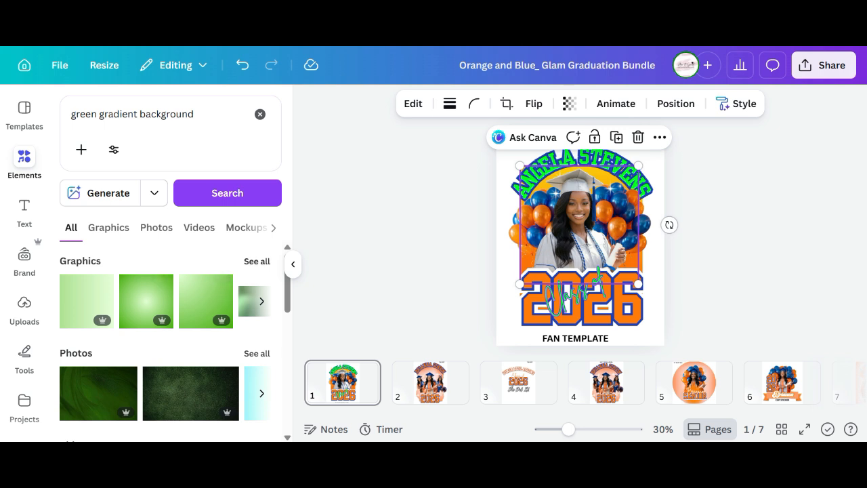
click(256, 261)
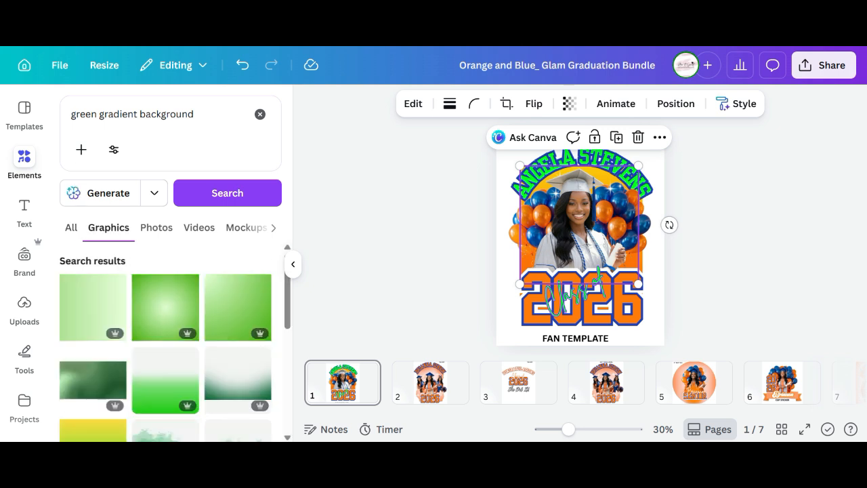
click(237, 306)
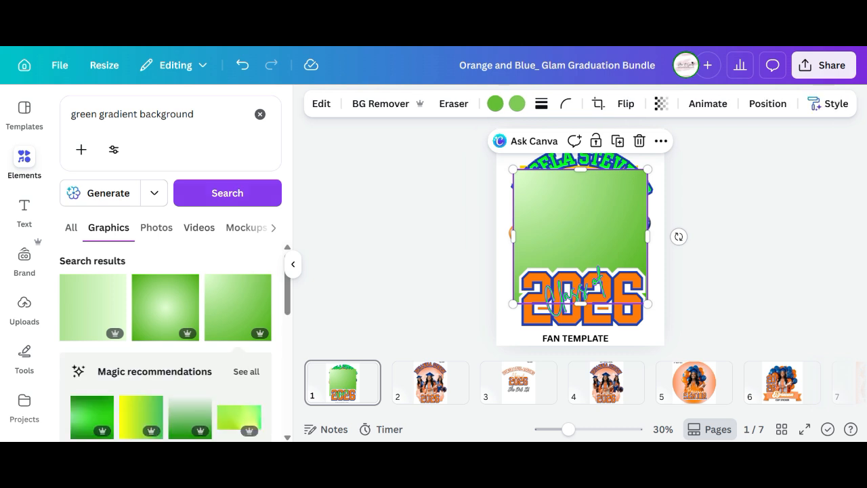
click(292, 264)
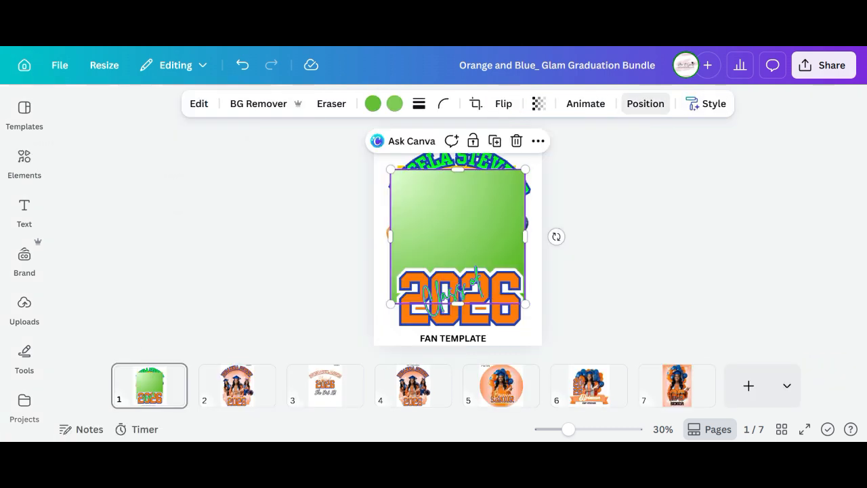
click(644, 102)
scroll(169, 284, down, 5)
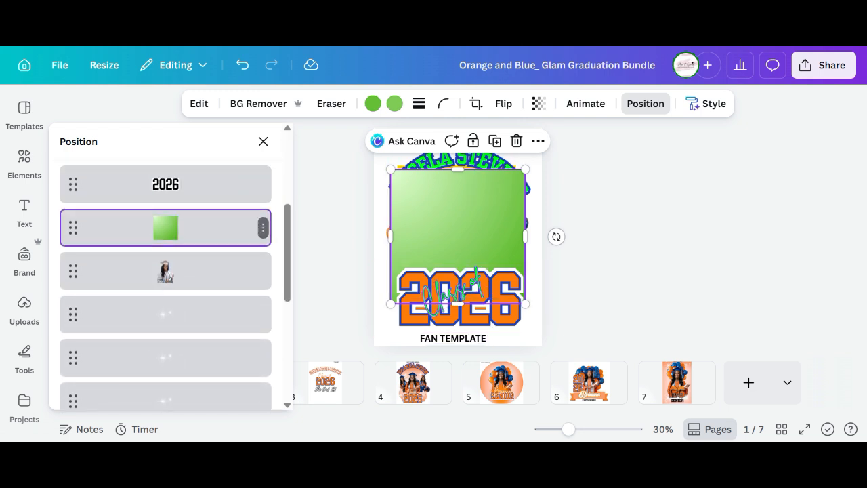
Move the green gradient square behind the photo, then duplicate it and move the copy down too.
drag(165, 228, 164, 291)
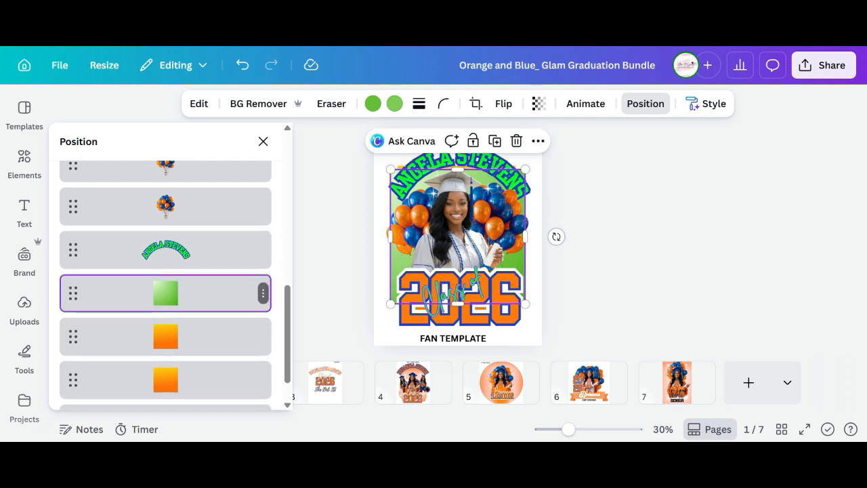
key(ctrl+d)
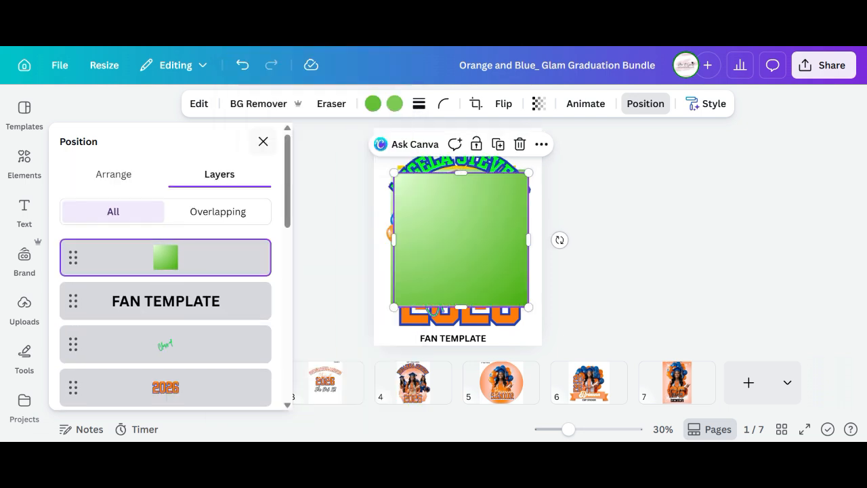
drag(165, 258, 162, 293)
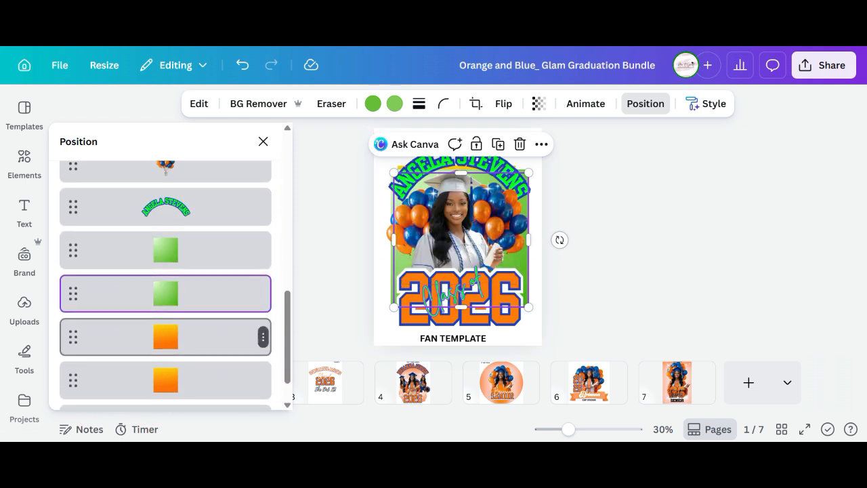
Delete the orange square layer and shift the bottom green square slightly up.
click(263, 337)
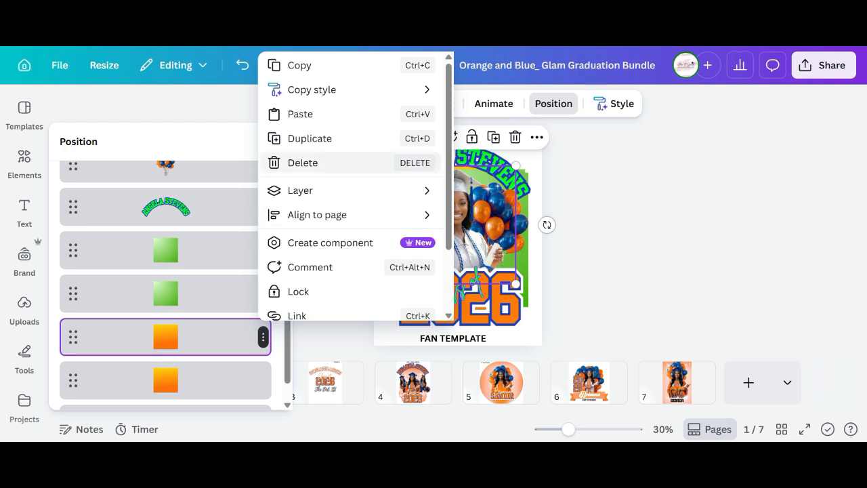
click(303, 162)
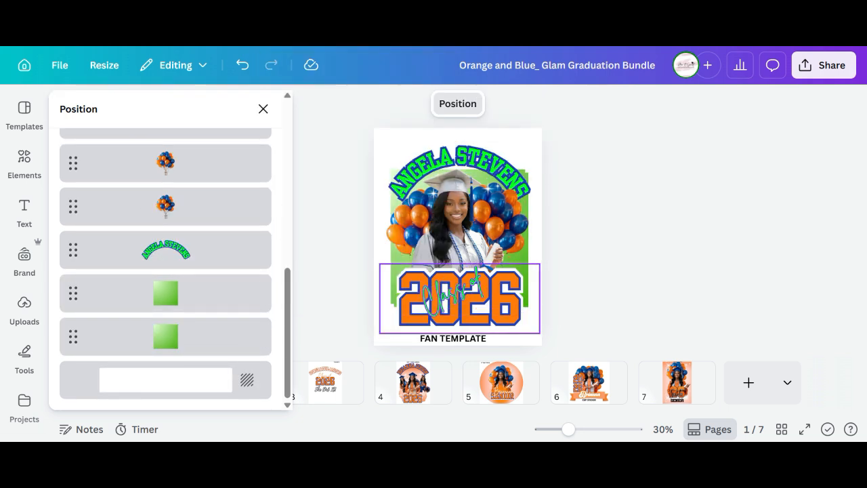
click(263, 335)
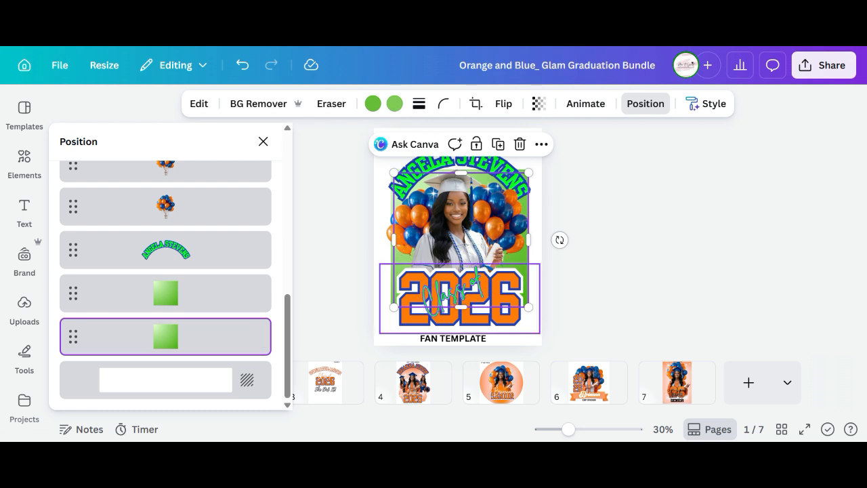
drag(460, 240, 459, 221)
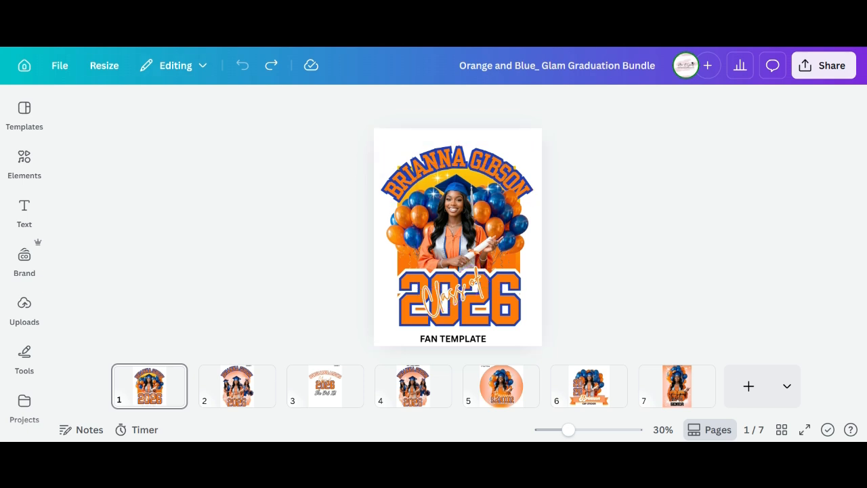
Download page 1 from Share, keeping PNG format and a transparent background.
click(823, 65)
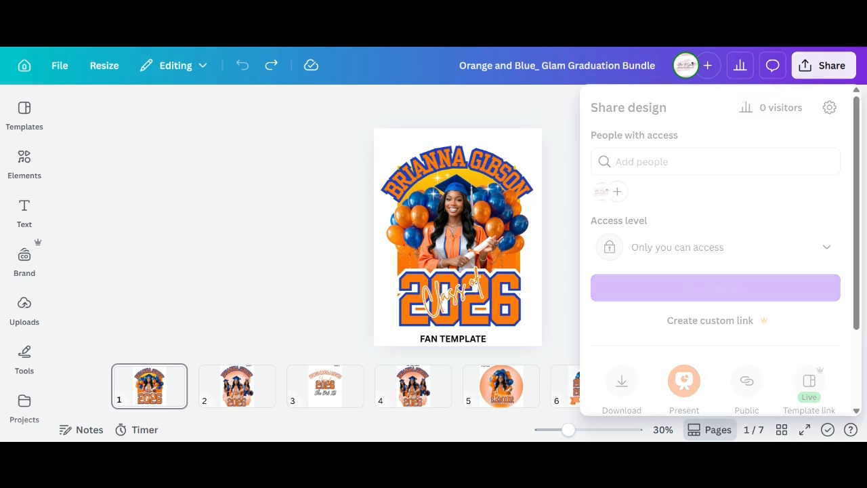
scroll(715, 251, down, 3)
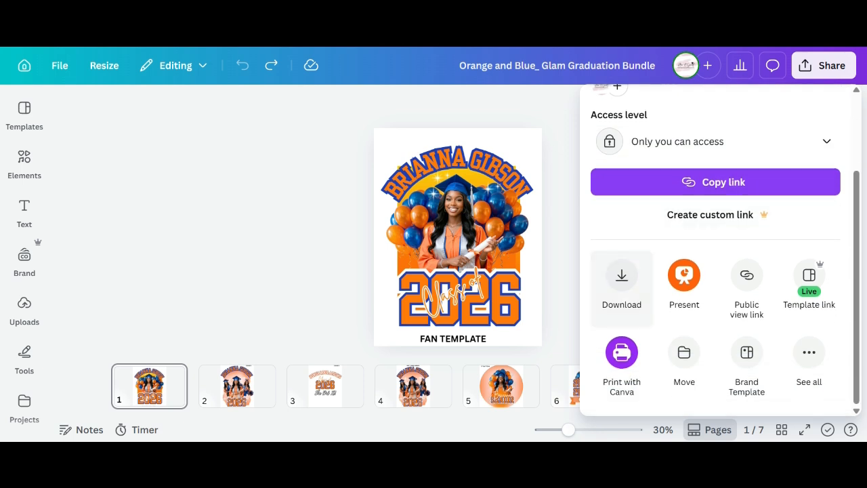
click(621, 288)
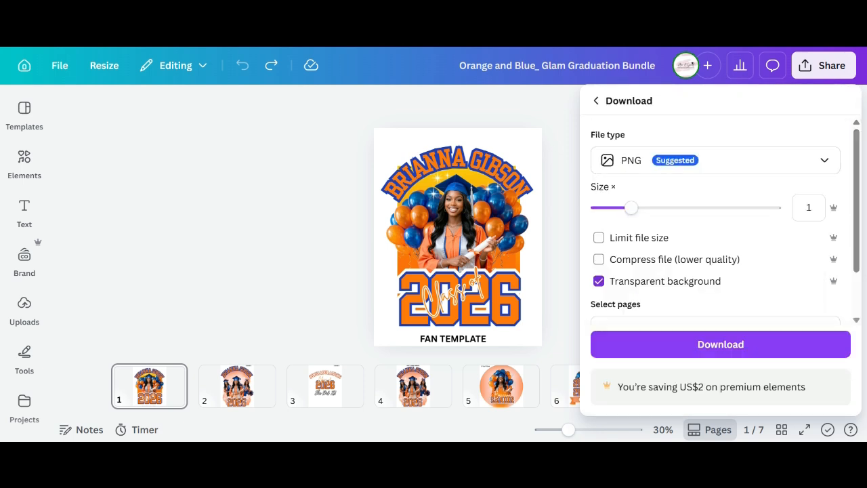
scroll(715, 224, down, 2)
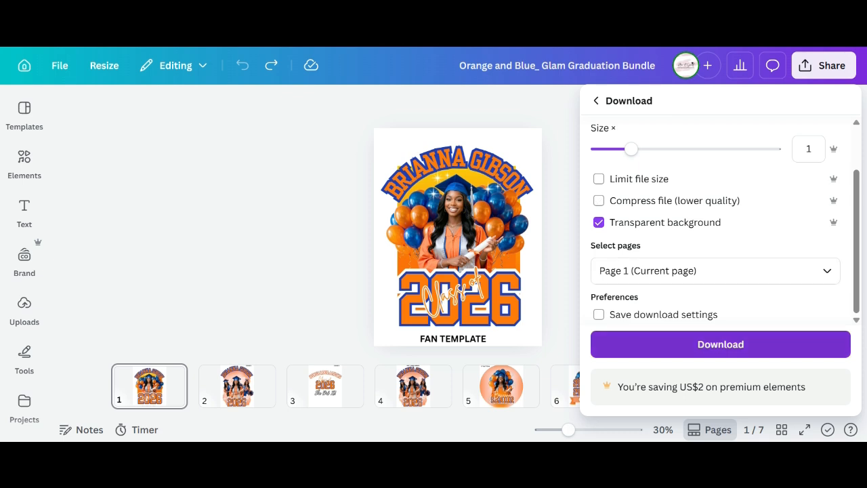
click(721, 344)
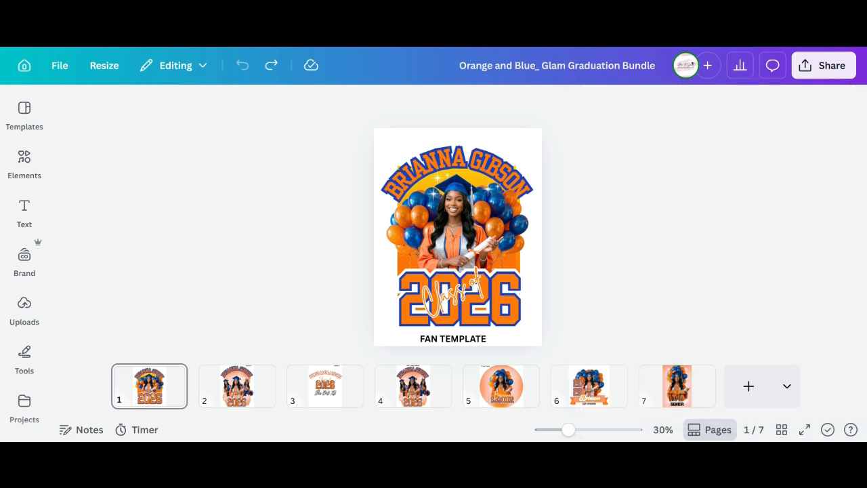
Duplicate page 1 to create a new page 2.
mouse_move(25, 310)
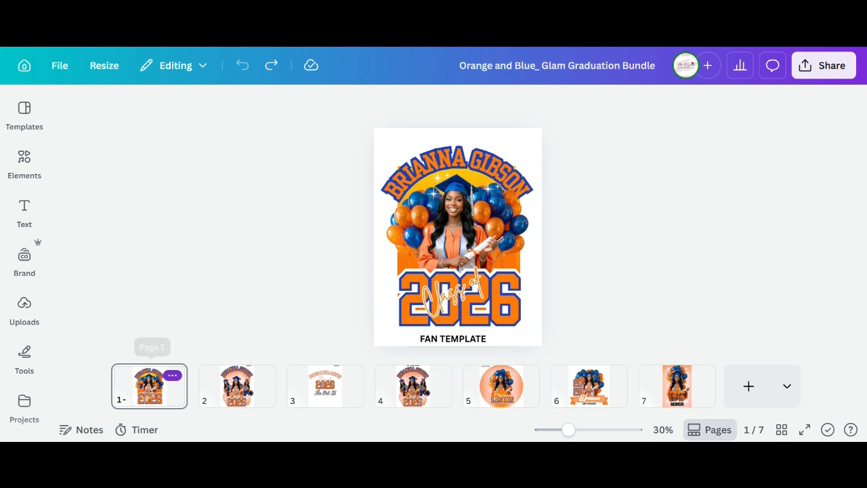
click(172, 375)
click(217, 188)
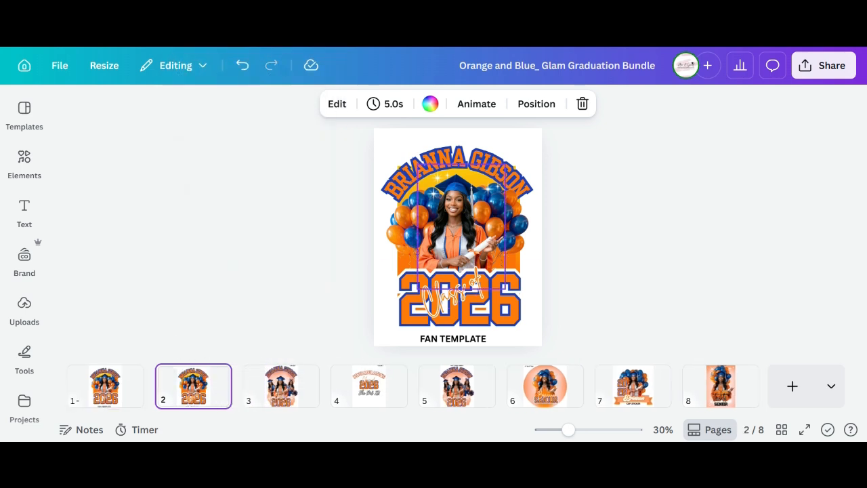
Select all elements on page 2 and delete them, leaving it blank.
click(461, 226)
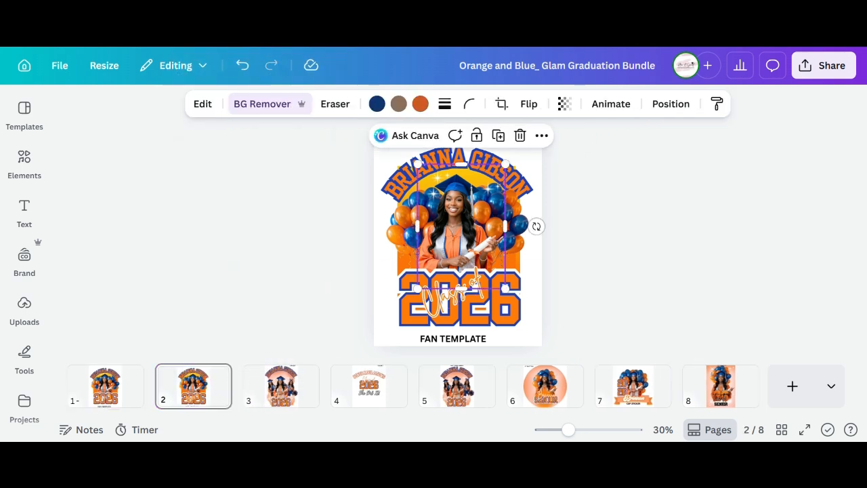
key(ctrl+a)
key(Delete)
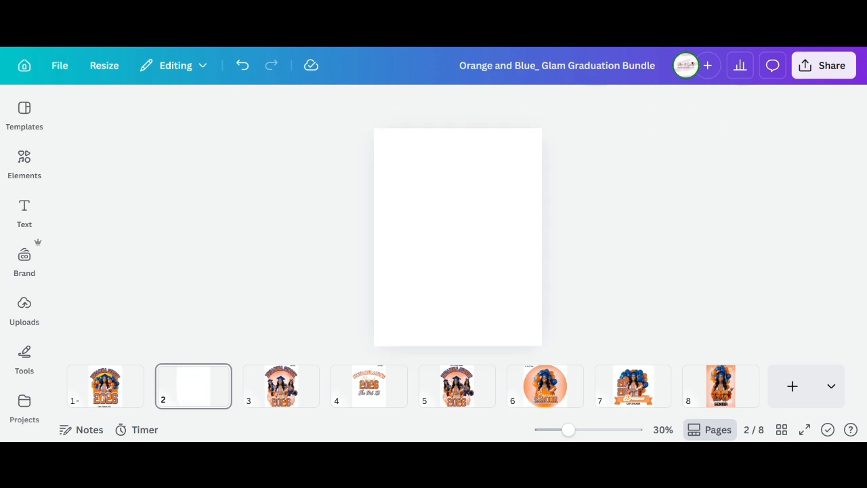
click(25, 308)
Place the uploaded Class of 2026 fan image on page 2 and stretch it to fill the page.
scroll(174, 366, up, 1)
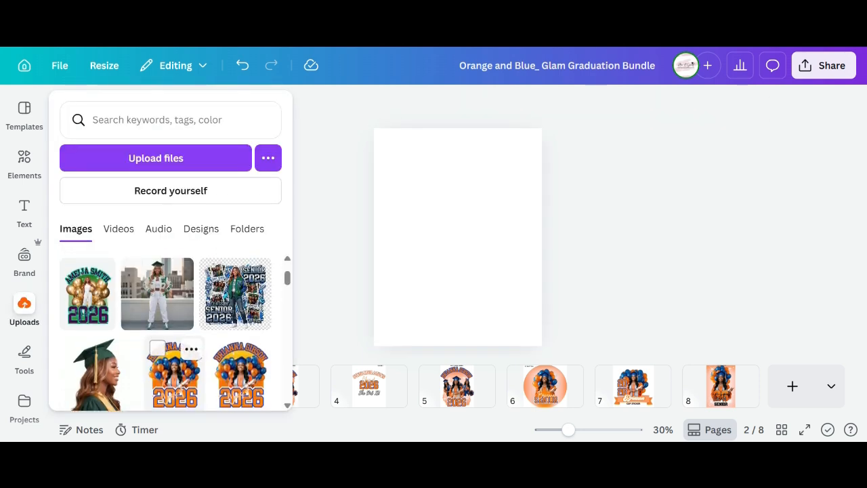
scroll(174, 366, down, 1)
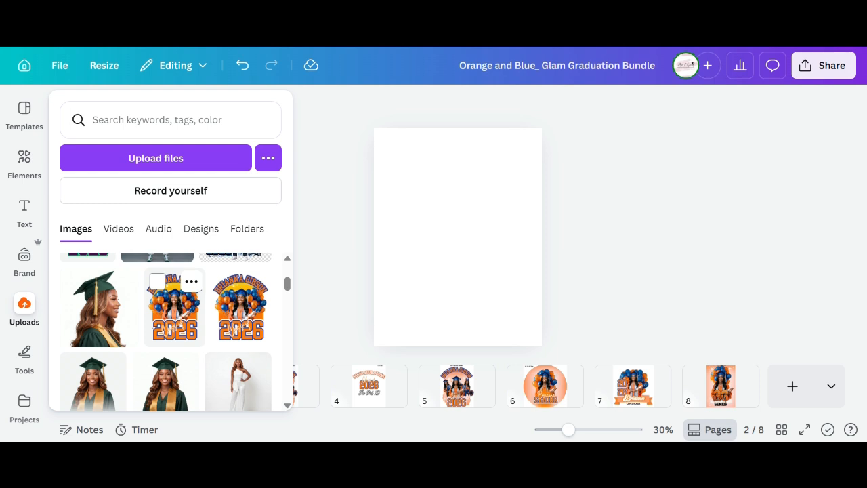
click(174, 308)
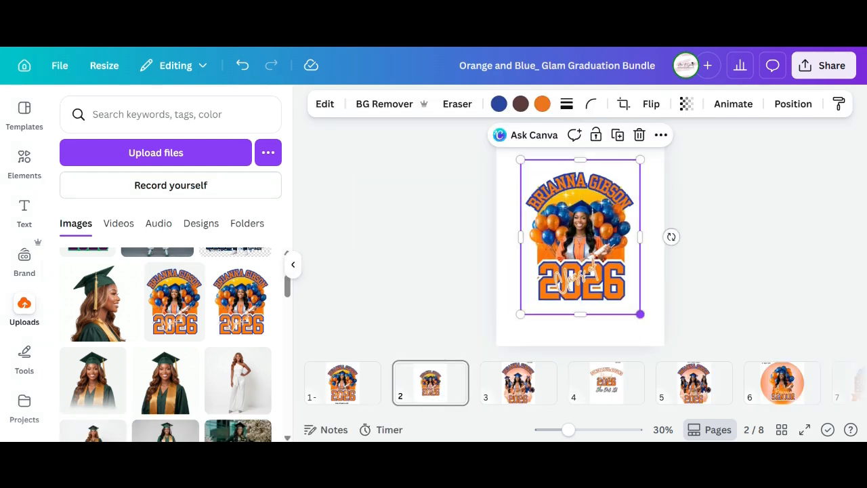
drag(640, 314, 664, 346)
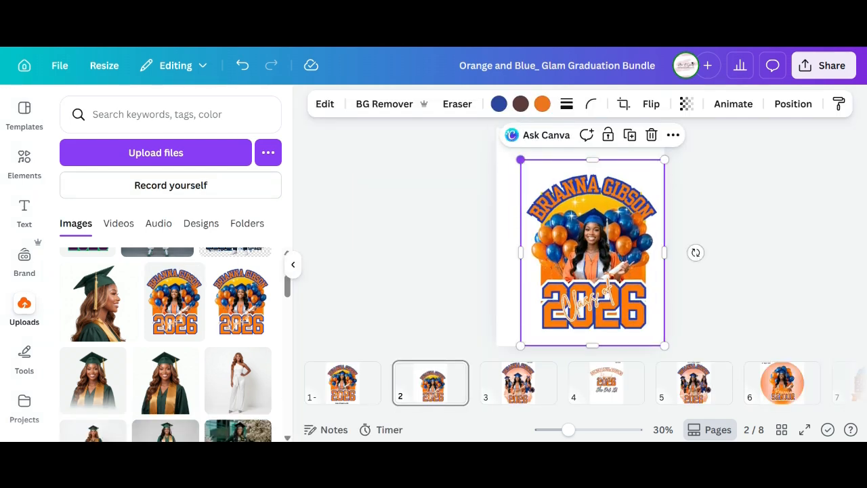
drag(521, 160, 501, 135)
click(292, 264)
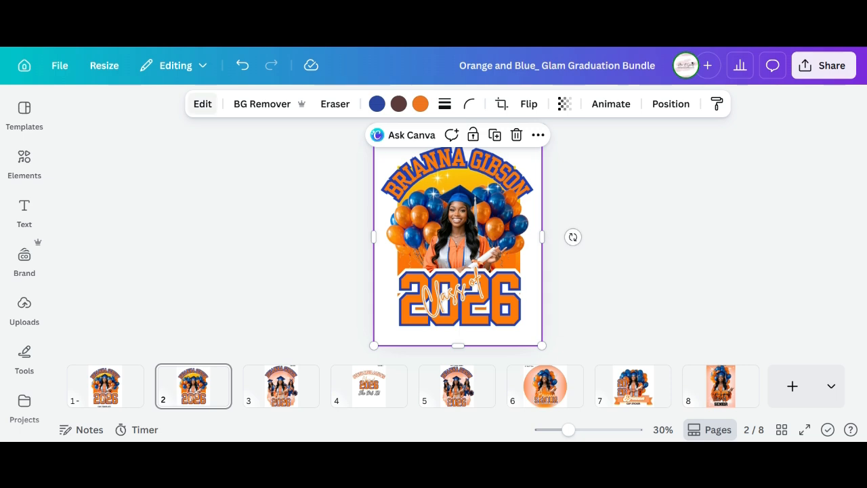
click(203, 104)
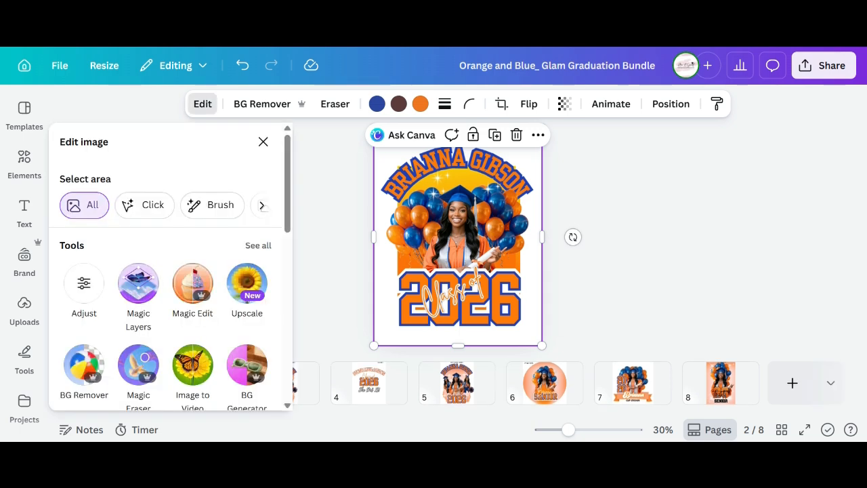
Give the graduation artwork an Outline shadow from the full list of shadow styles.
scroll(169, 271, down, 10)
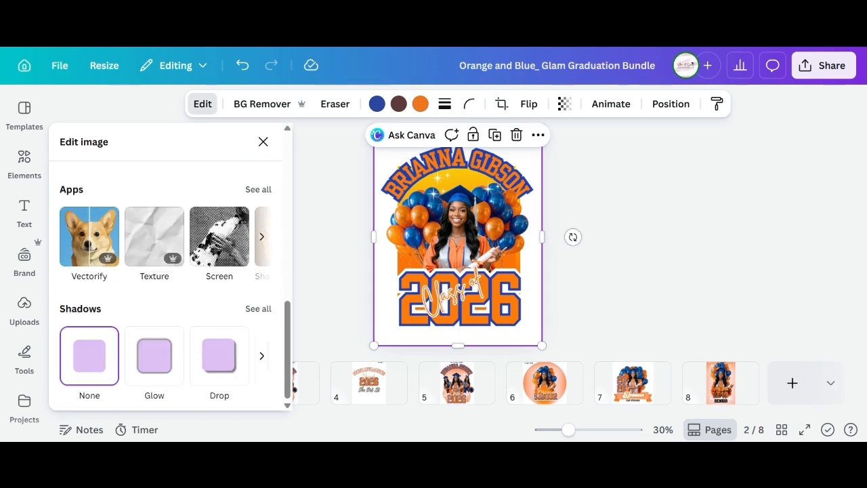
click(258, 309)
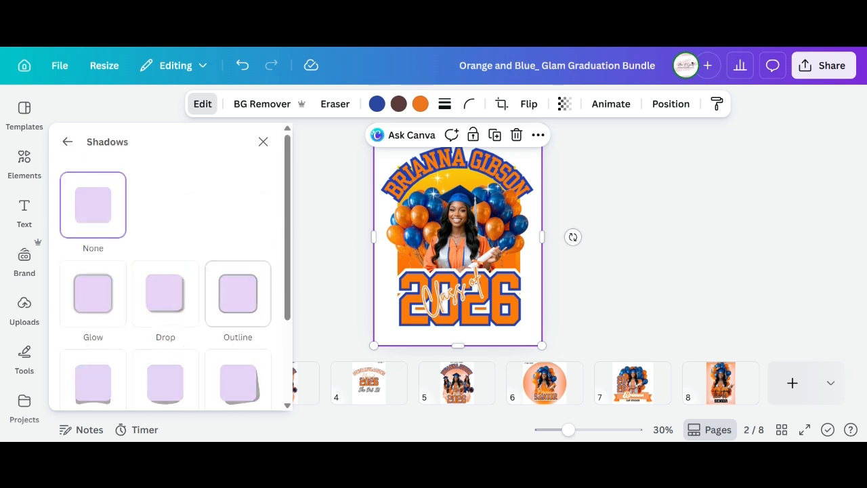
click(237, 294)
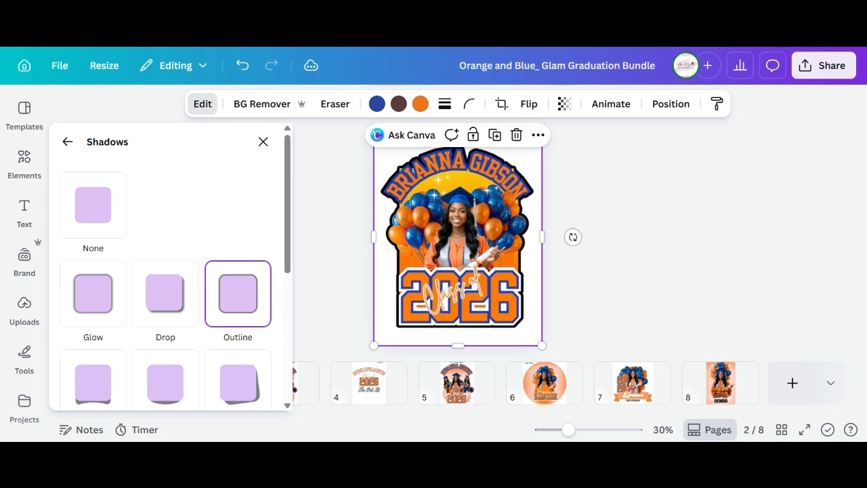
Change the outline shadow colour to dark orange.
scroll(169, 284, down, 5)
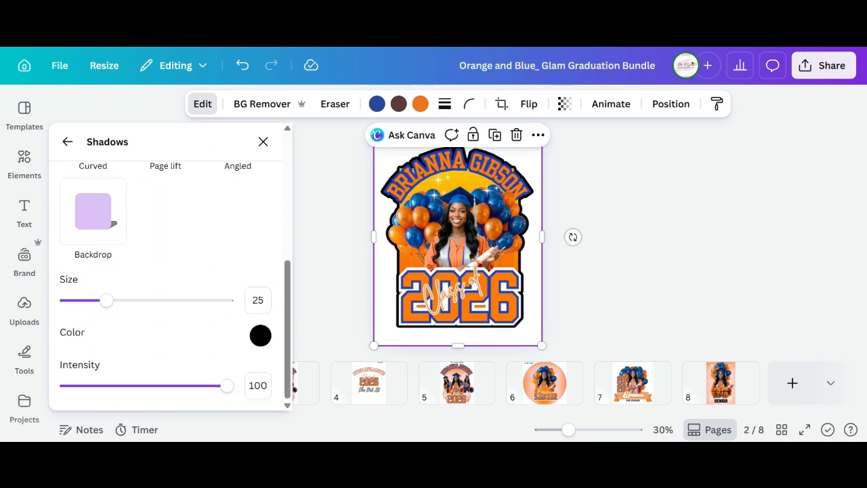
click(260, 335)
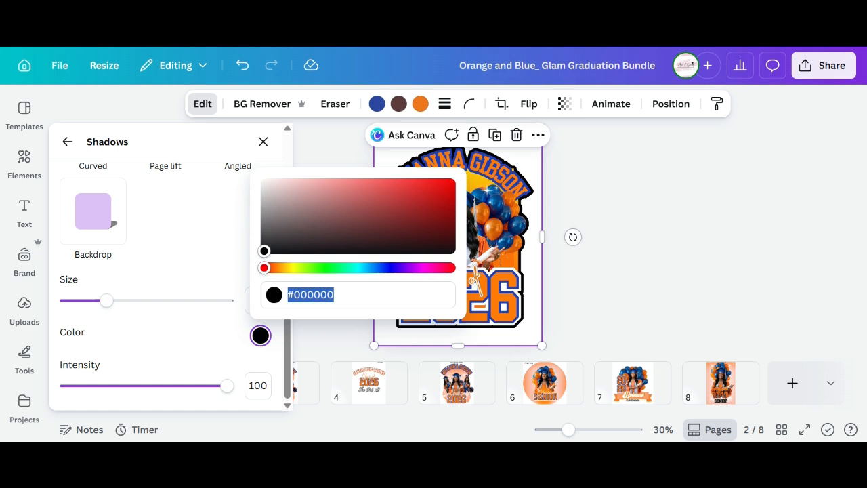
drag(265, 268, 281, 267)
click(435, 196)
click(263, 141)
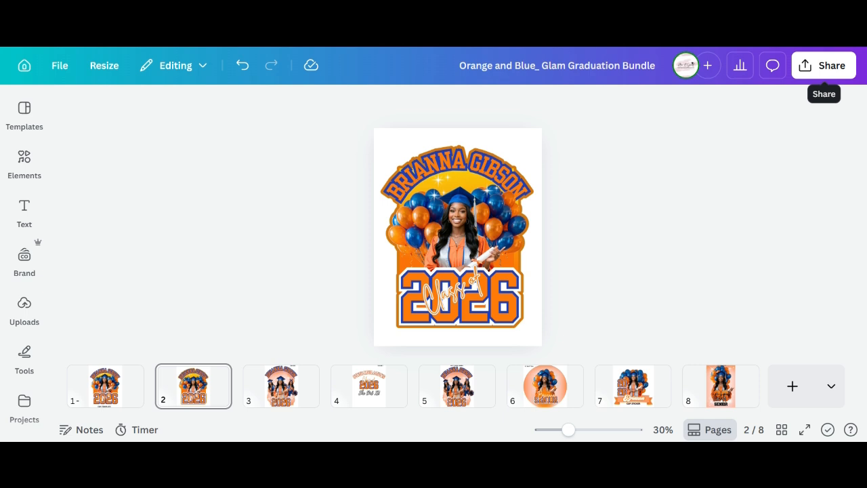
Start a download of the design with the PDF Print file type.
click(824, 65)
scroll(622, 285, down, 3)
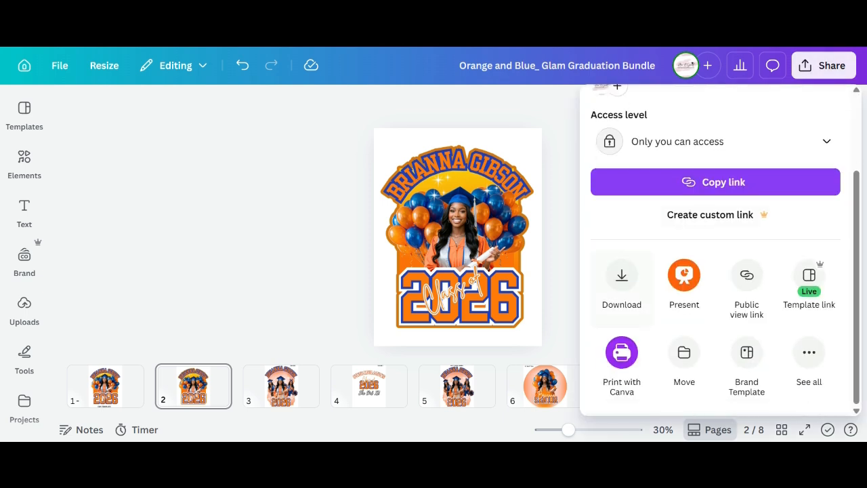
click(621, 285)
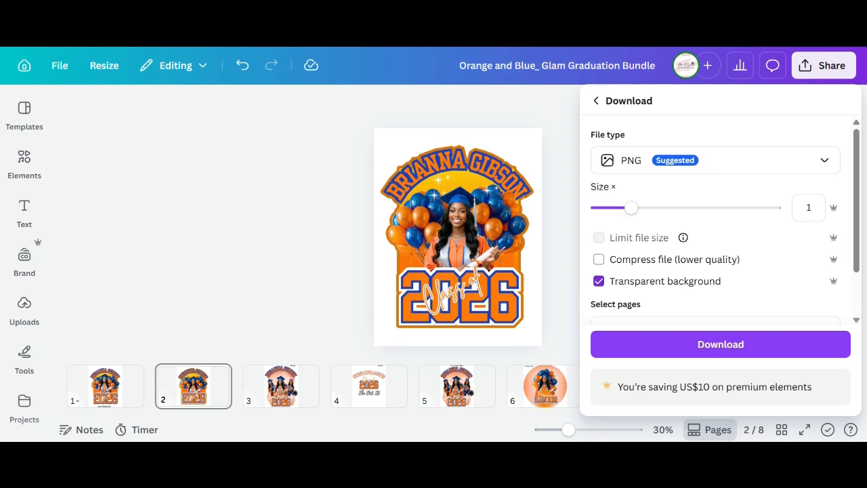
click(715, 160)
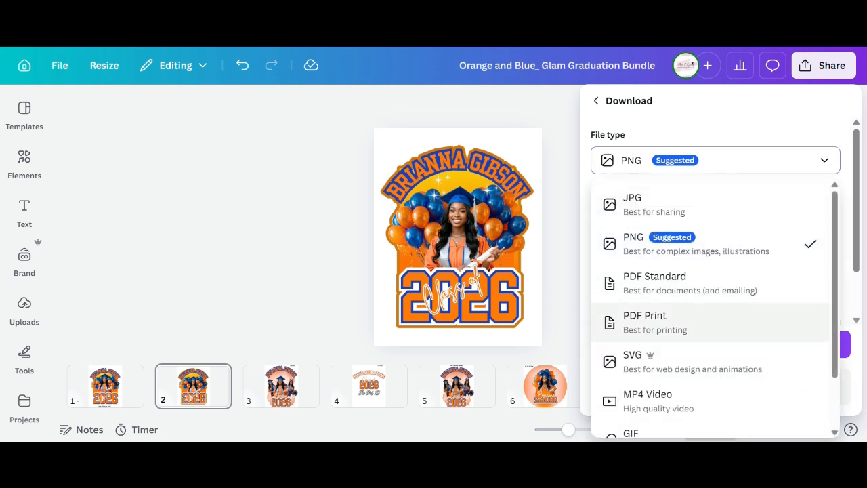
click(645, 322)
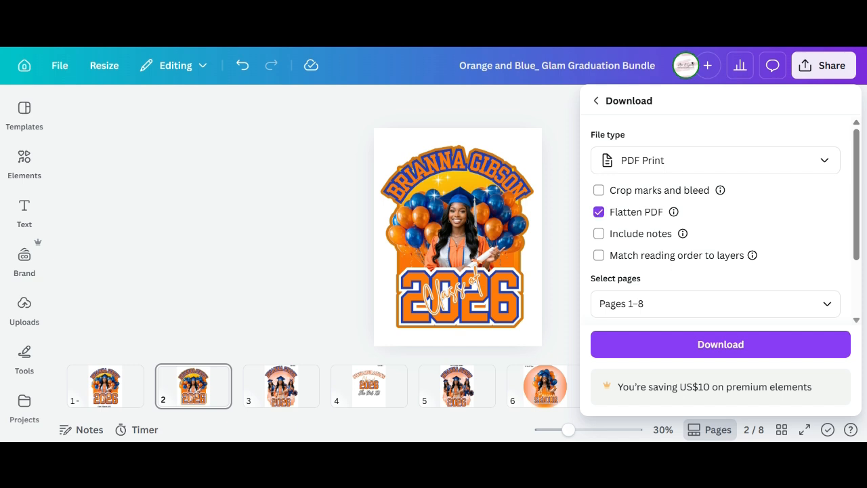
Limit the PDF Print export to the current page 2 and use the CMYK colour profile.
click(715, 304)
click(672, 124)
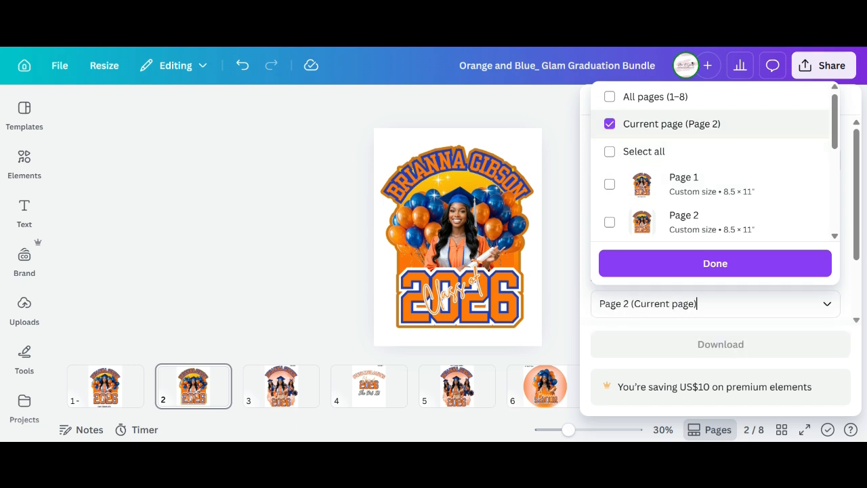
click(715, 264)
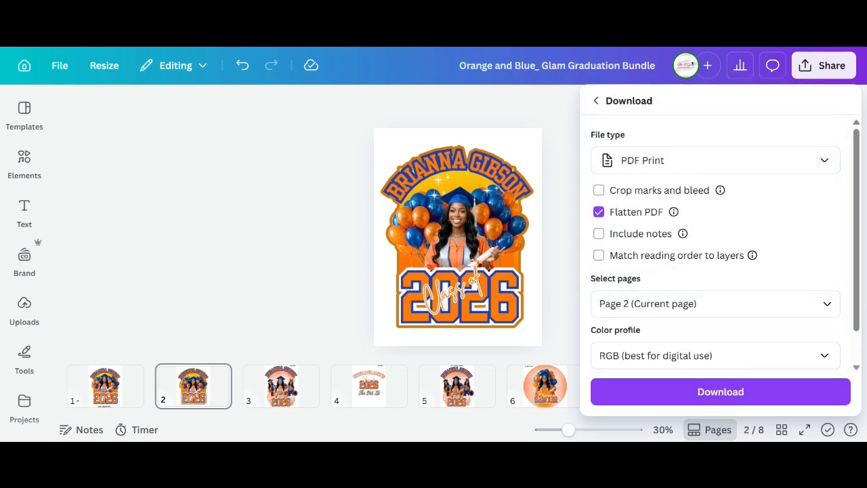
click(716, 356)
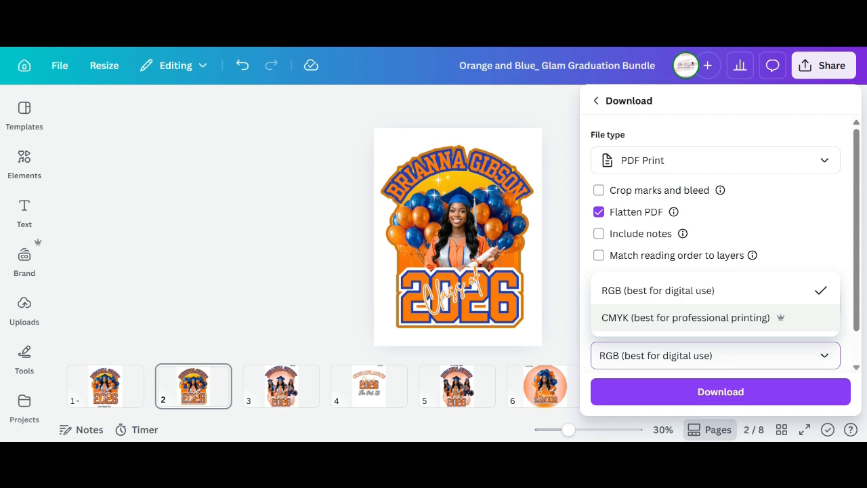
click(686, 317)
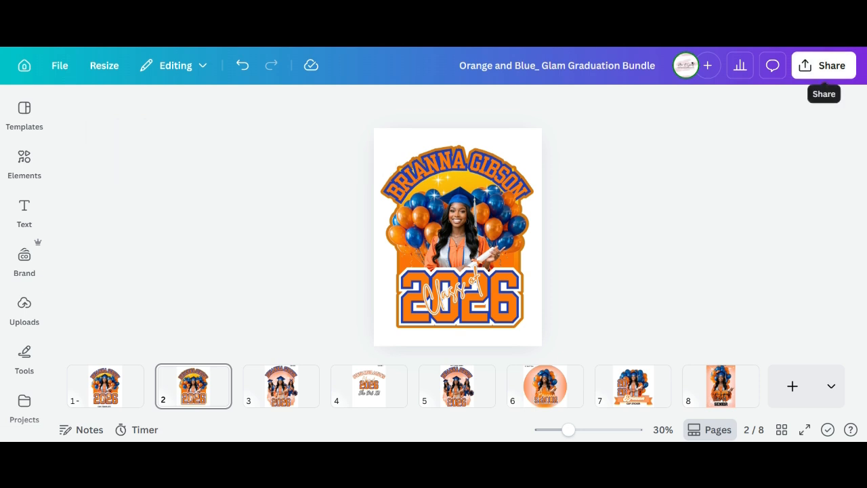
Switch the page 2 download to PNG with a transparent background.
click(823, 65)
scroll(683, 288, down, 2)
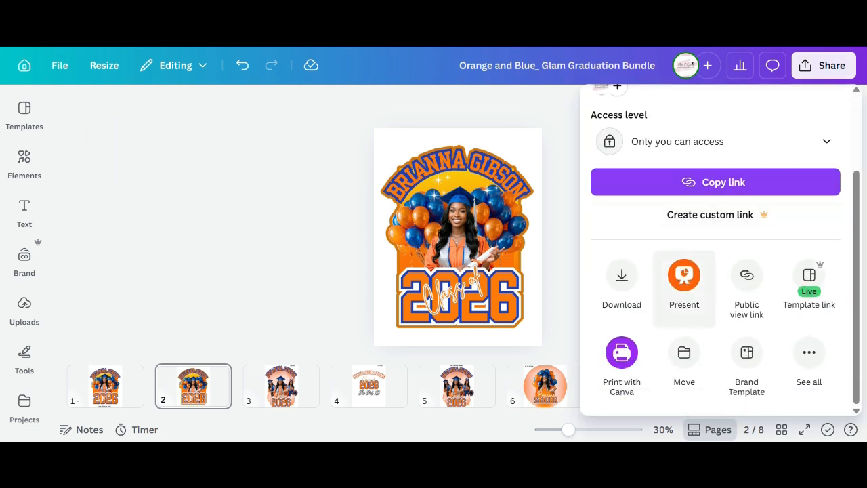
click(622, 279)
click(715, 160)
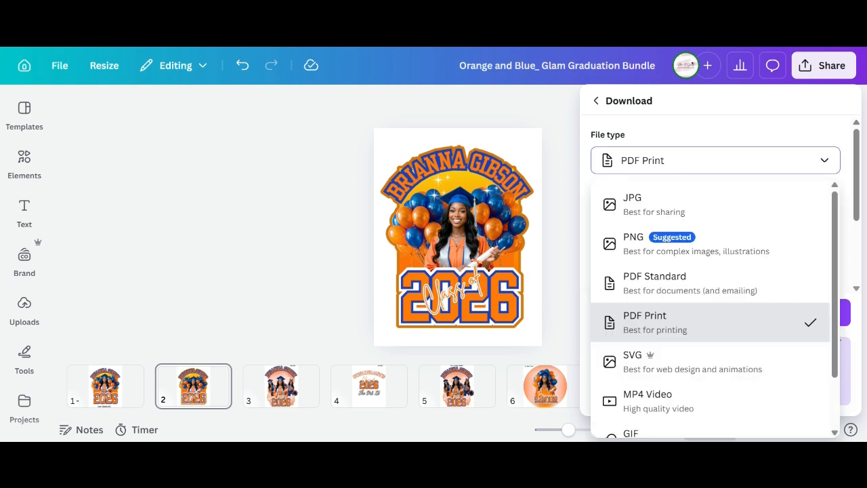
click(634, 244)
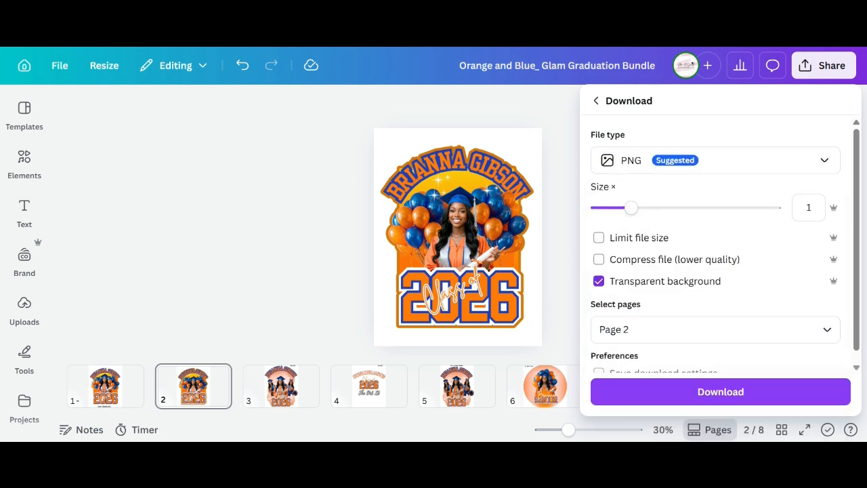
scroll(721, 244, down, 1)
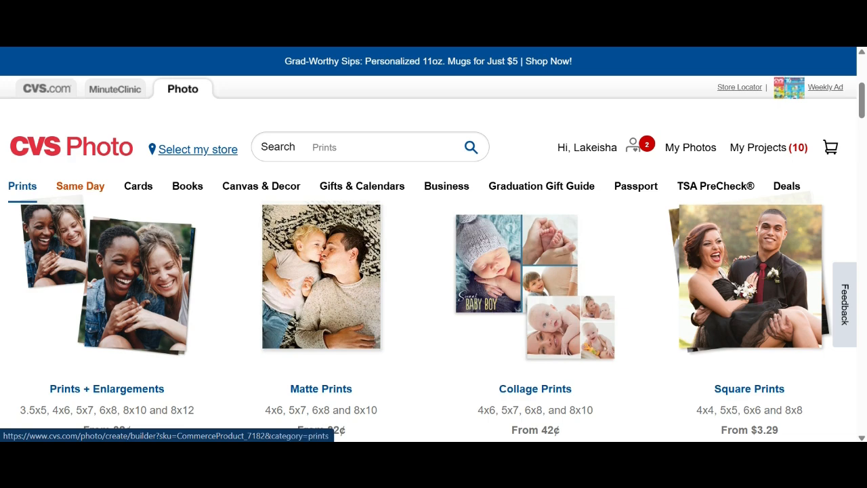
Scroll through the CVS Photo uploads to find the orange Class of 2026 fan graphic.
scroll(107, 285, down, 1)
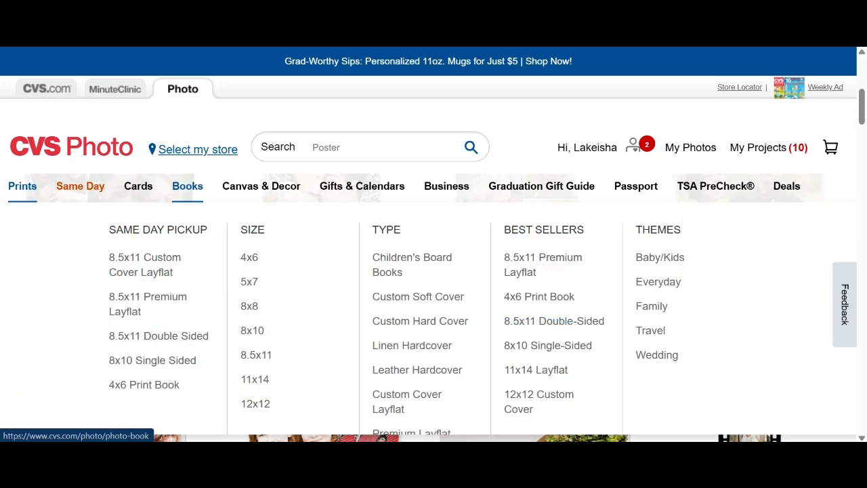
scroll(142, 187, up, 2)
scroll(107, 304, down, 1)
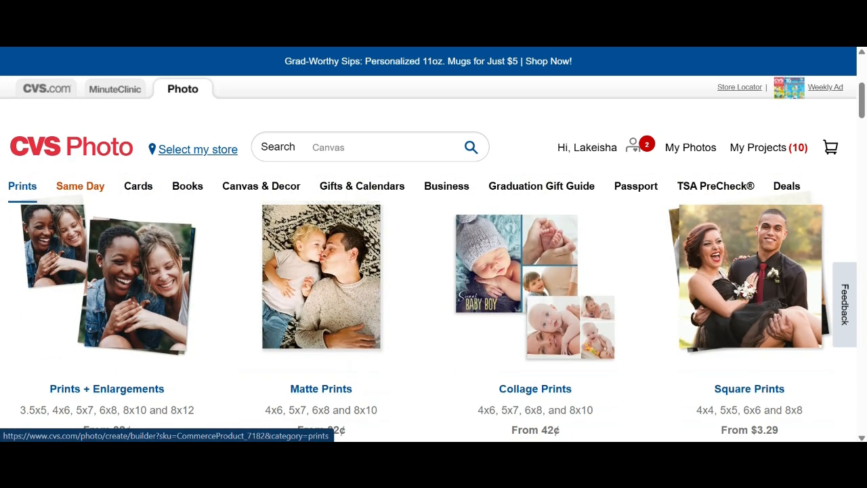
scroll(107, 305, down, 1)
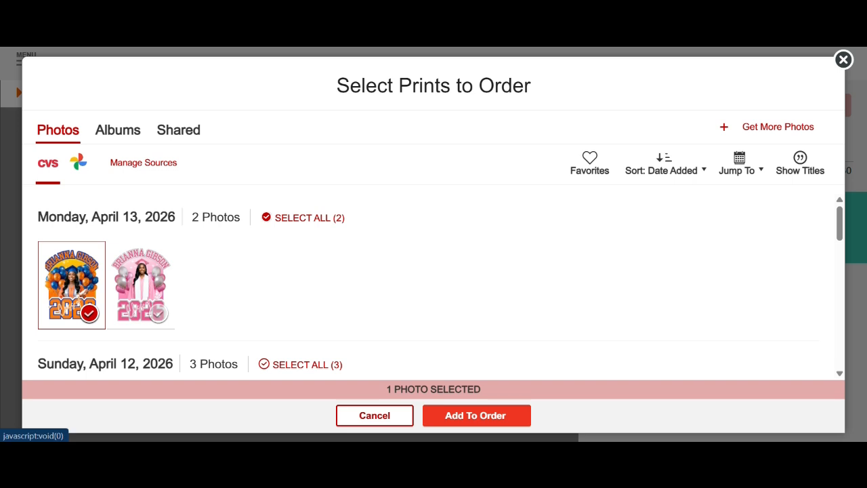
Add the fan graphic to the order as one 8"x10" print, totalling $4.79.
click(476, 415)
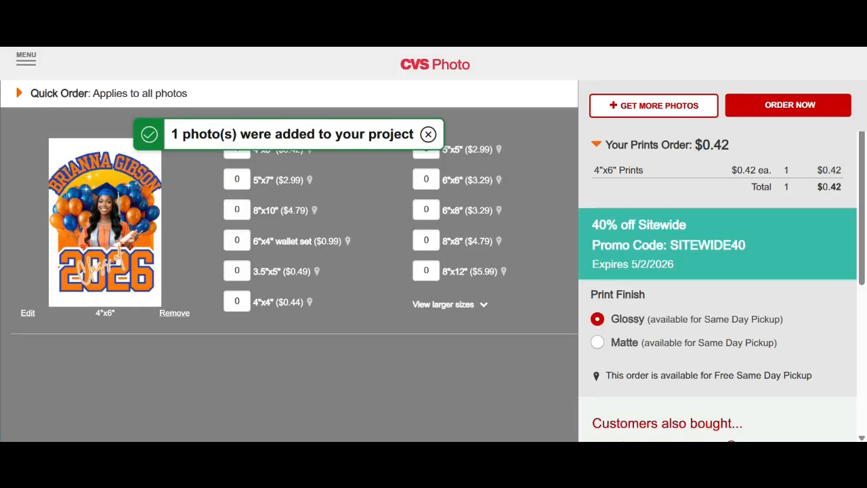
click(238, 210)
text(1)
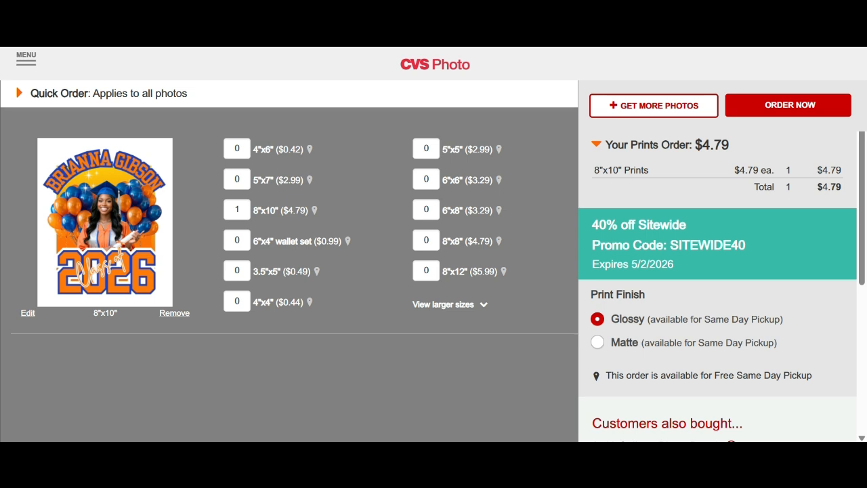
scroll(718, 285, down, 3)
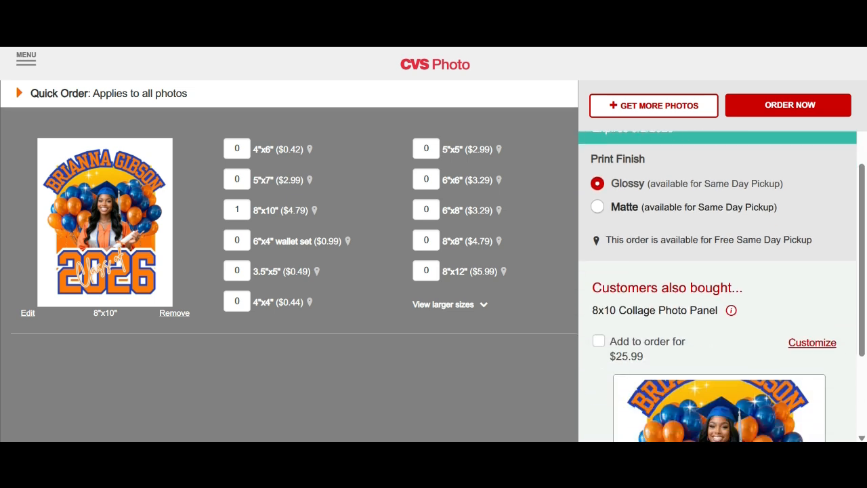
scroll(719, 284, up, 3)
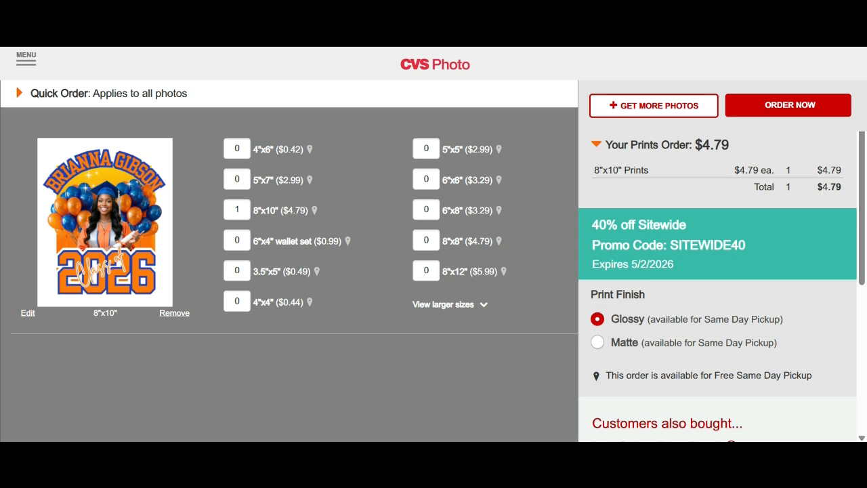